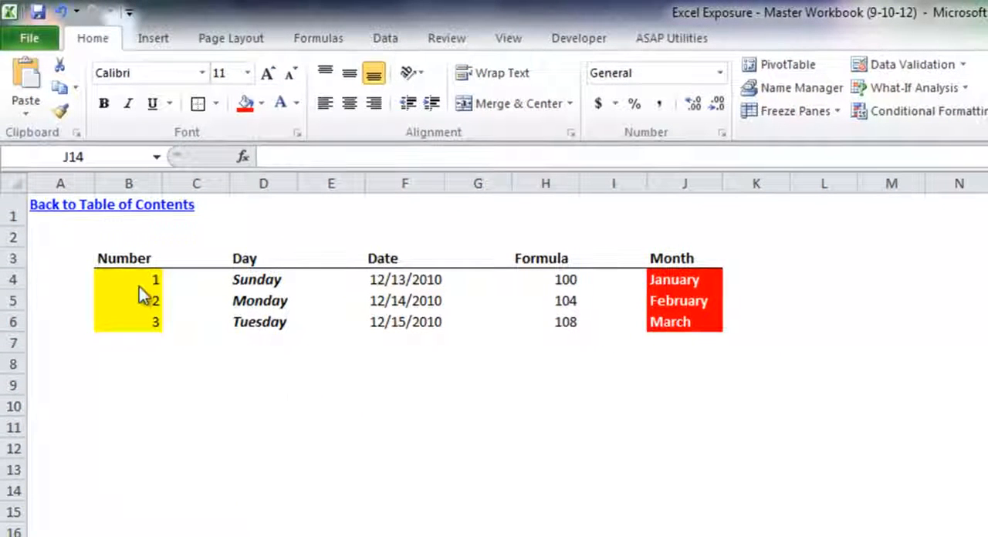
Fill the Number column from its starting values down to 14 in row 17
left_click(151, 283)
left_click(151, 301)
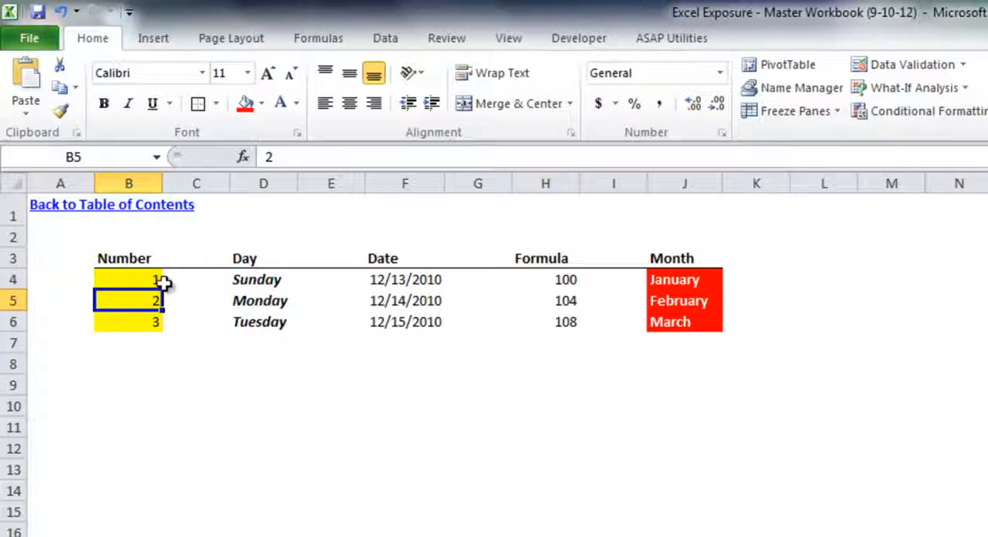
left_click_drag(138, 280, 137, 322)
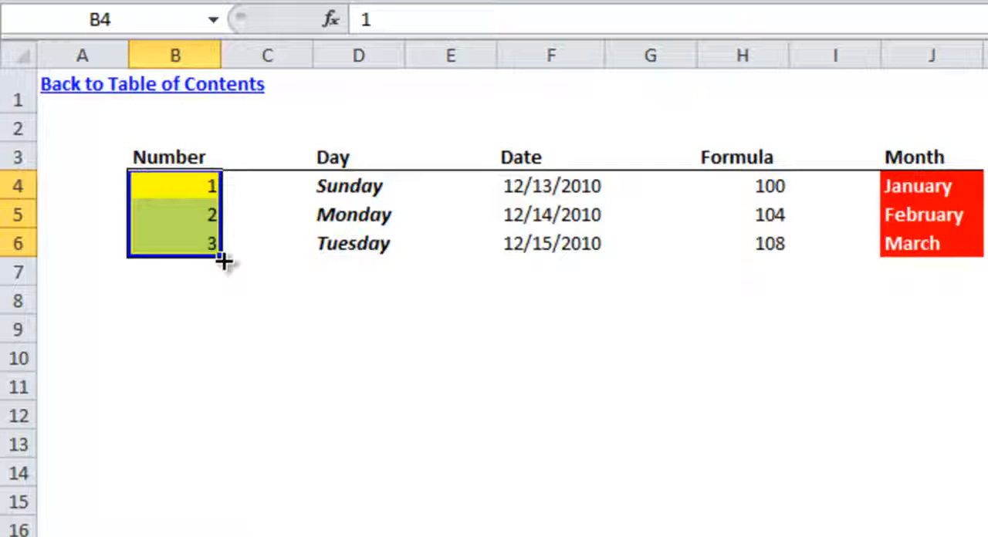
mouse_move(224, 261)
left_mouse_down()
mouse_move(230, 479)
mouse_move(210, 487)
left_mouse_up()
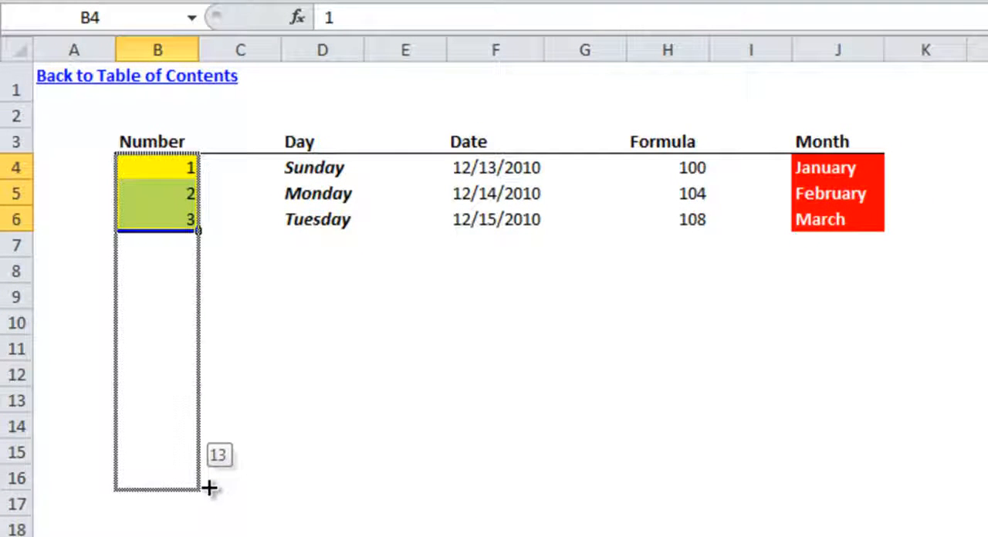
left_click_drag(210, 487, 206, 510)
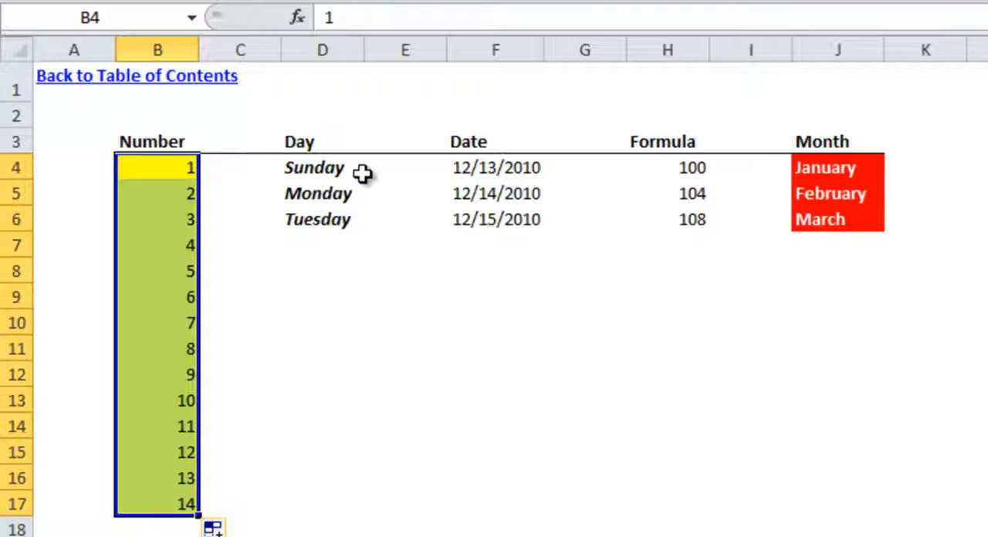
Extend the weekday names in the Day column down to row 17
left_click_drag(362, 170, 369, 506)
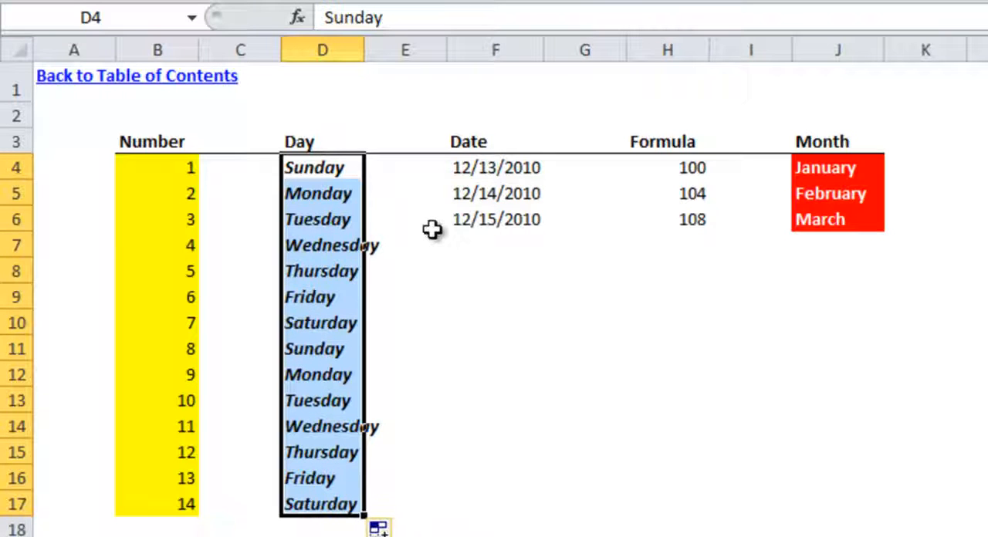
Fill the Date column to row 17, then try the Copy Cells and Fill Formatting Only alternatives
mouse_move(510, 168)
left_mouse_down()
mouse_move(511, 221)
mouse_move(544, 338)
mouse_move(545, 506)
left_mouse_up()
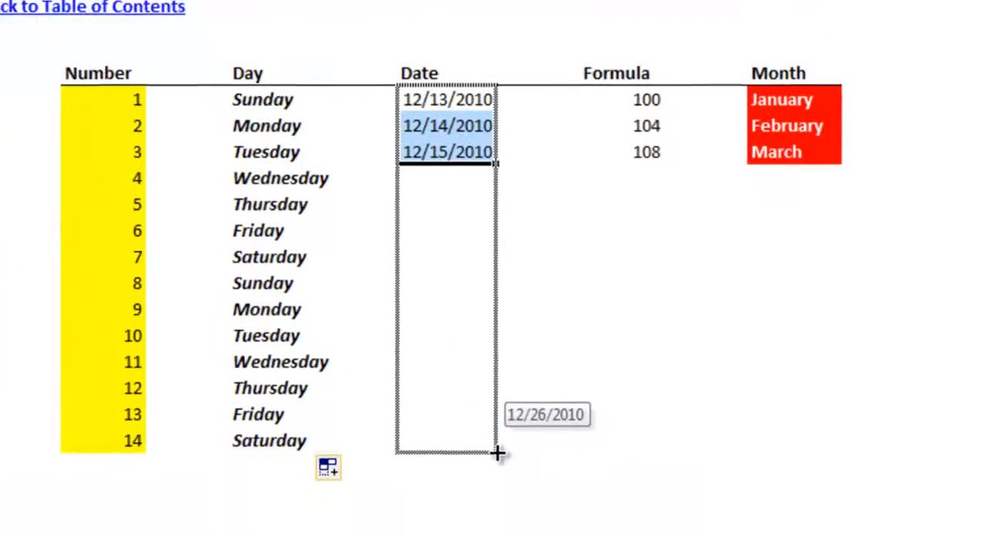
left_click_drag(497, 453, 497, 454)
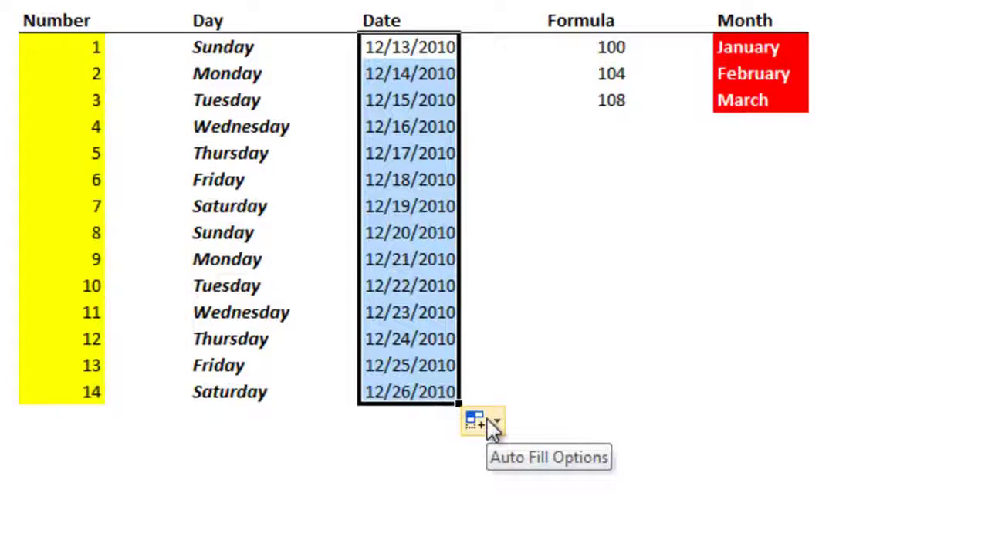
left_click(487, 419)
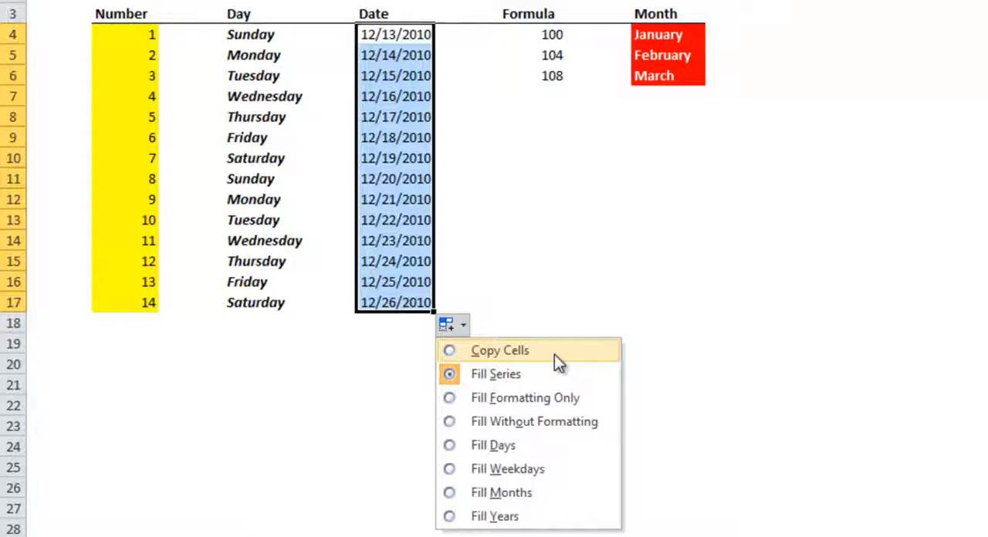
left_click(554, 354)
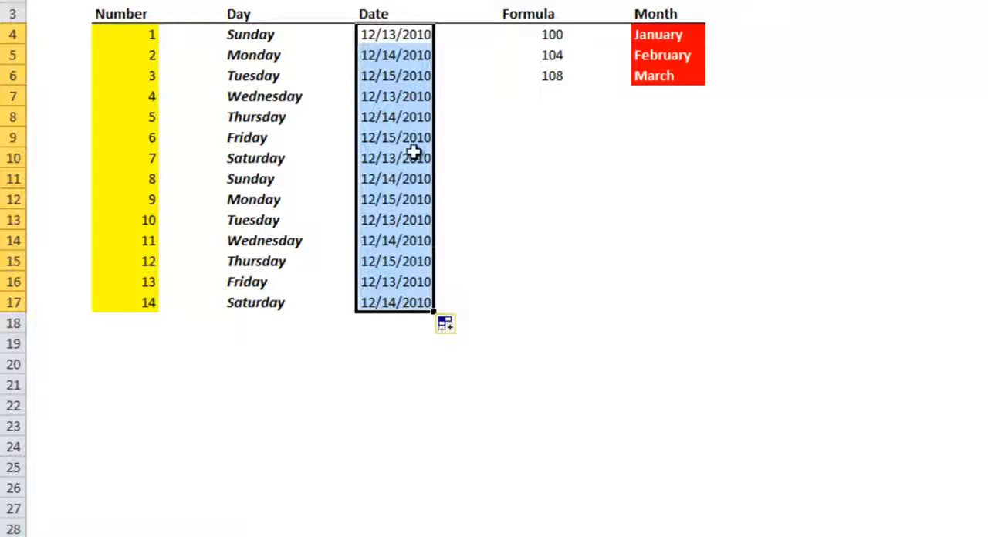
left_click(463, 324)
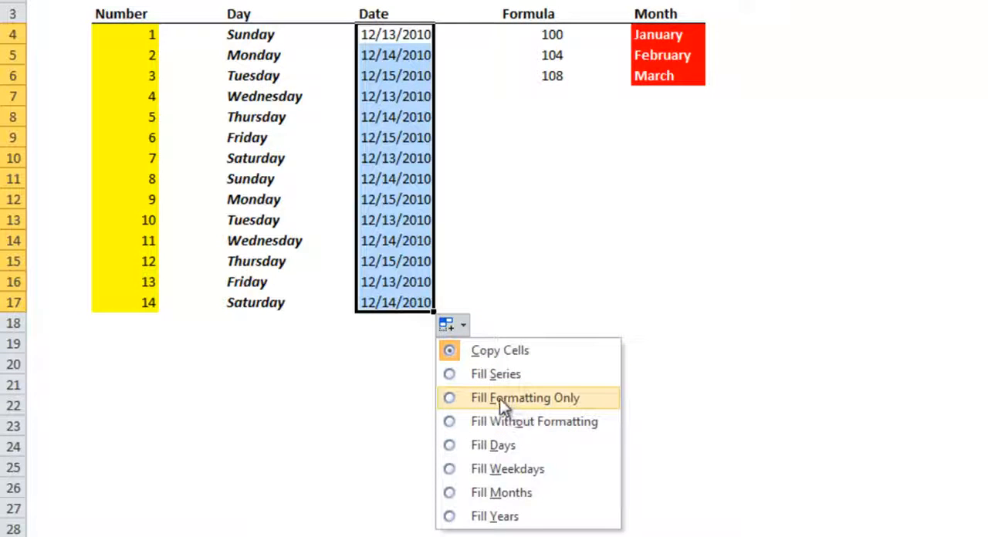
left_click(494, 398)
left_click(448, 323)
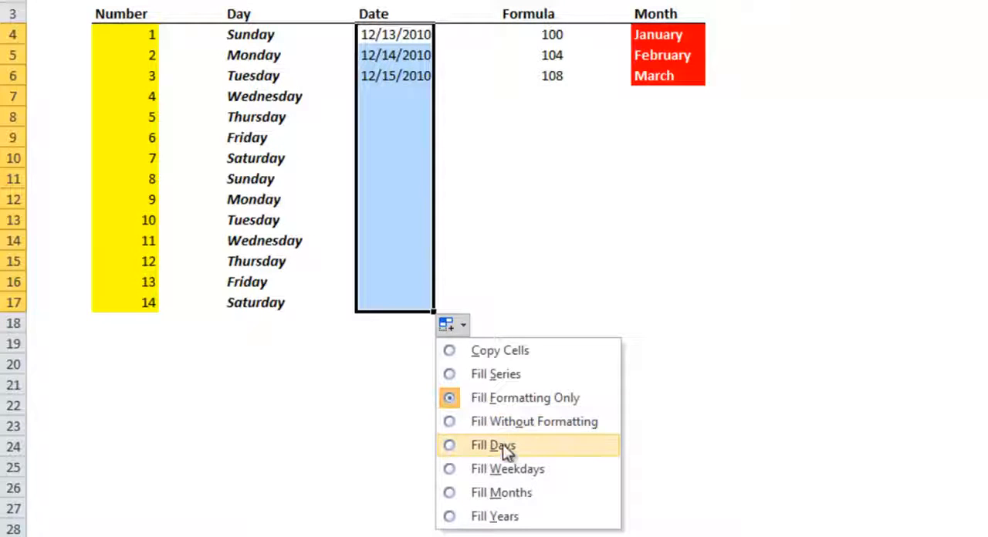
Try Fill Months, then restore Fill Series so dates run daily through 12/26/2010
left_click(496, 492)
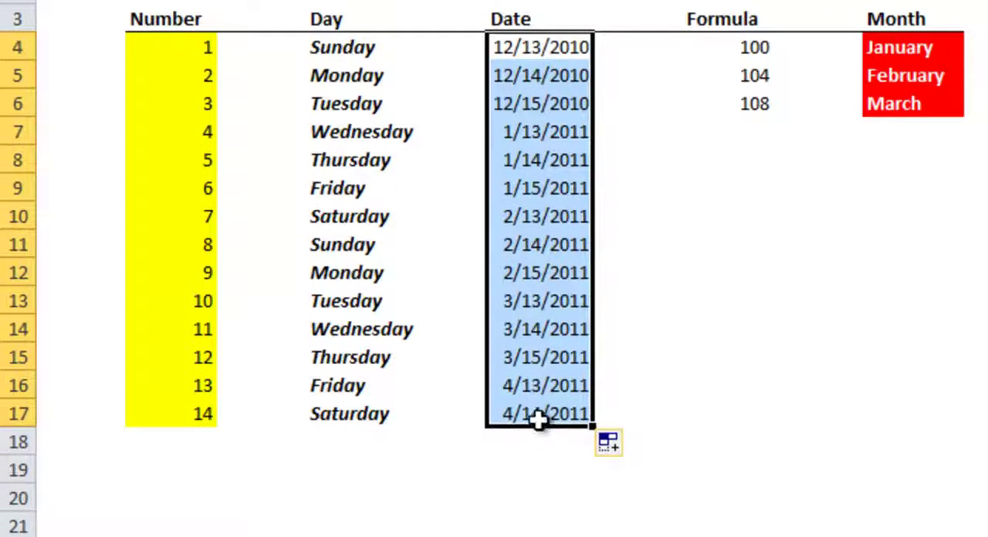
left_click(609, 440)
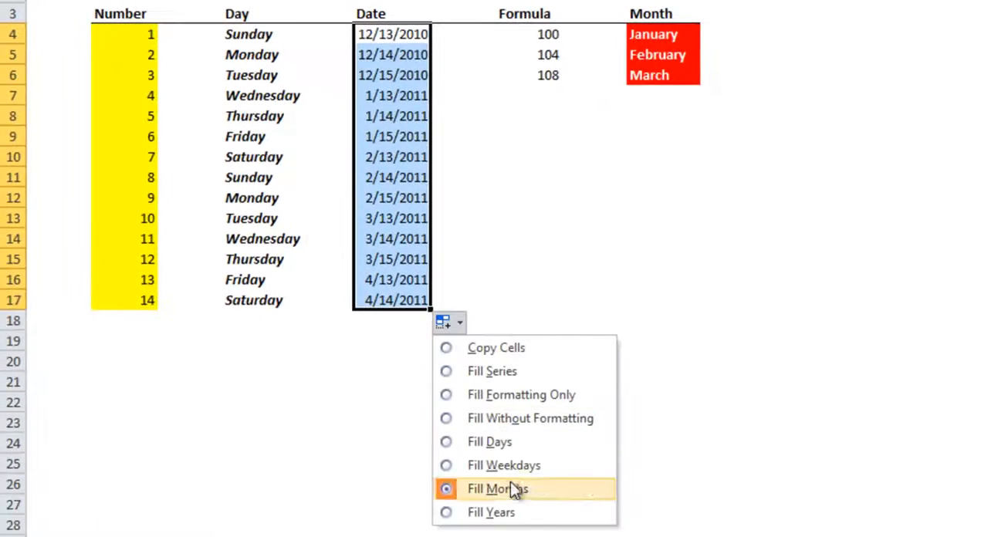
left_click(501, 371)
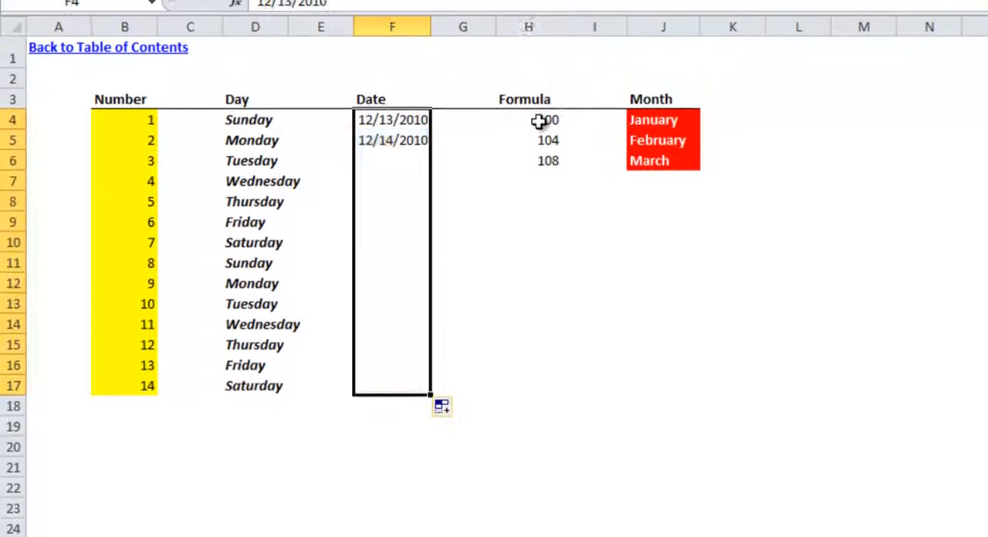
Check the formulas behind 100, 104, 108 and fill the add-4 formula down to 152 in row 17
left_click(541, 44)
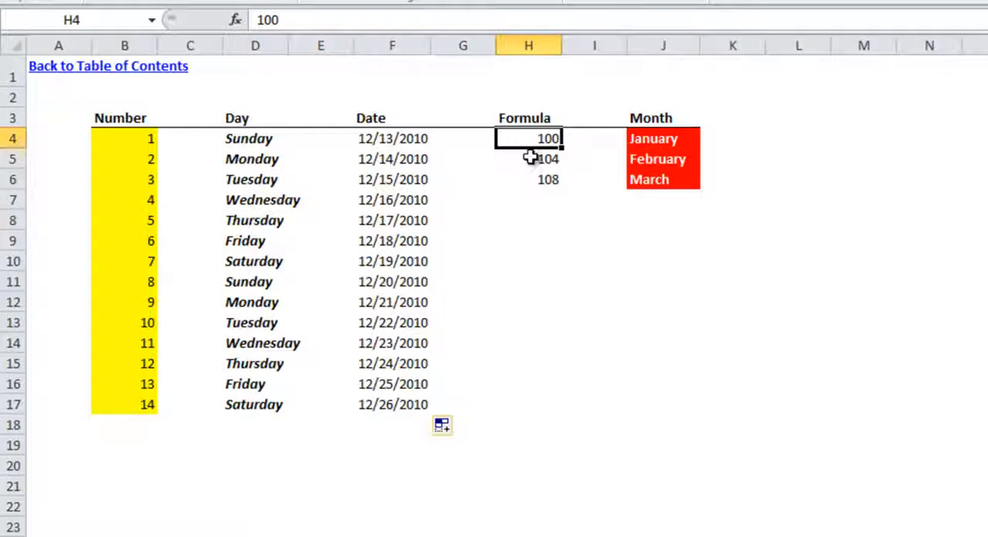
left_click(531, 159)
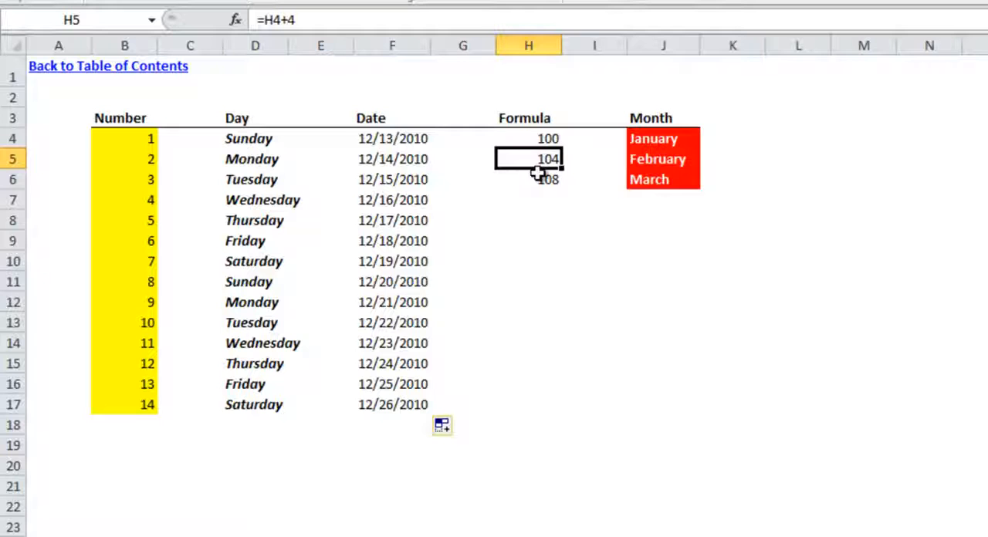
left_click(538, 178)
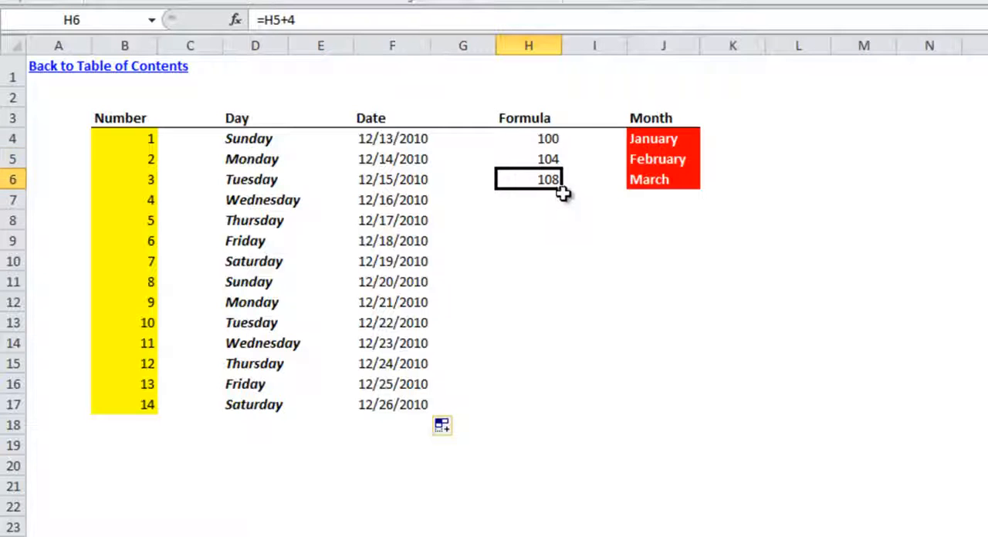
left_click_drag(564, 189, 563, 409)
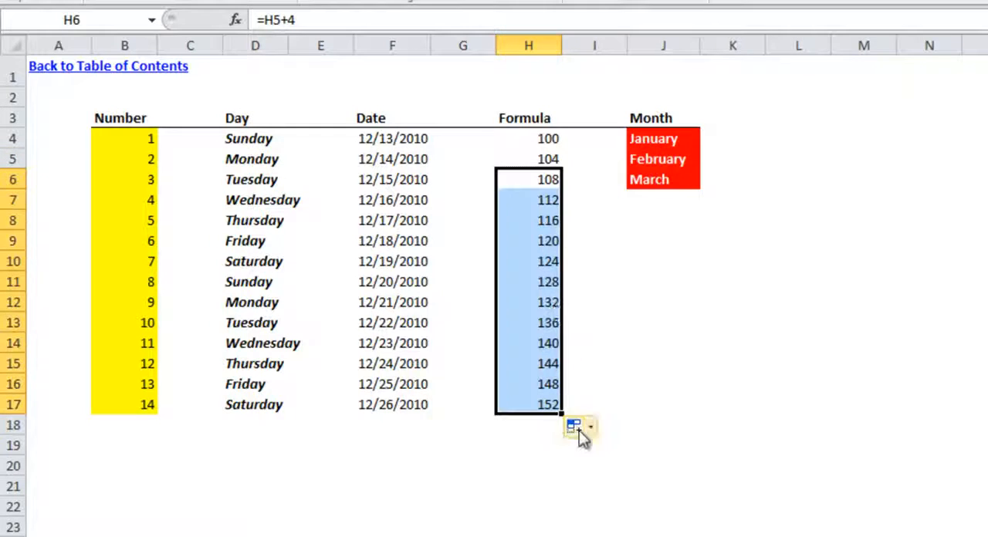
left_click(545, 199)
key("Down")
key("Down")
key("Down")
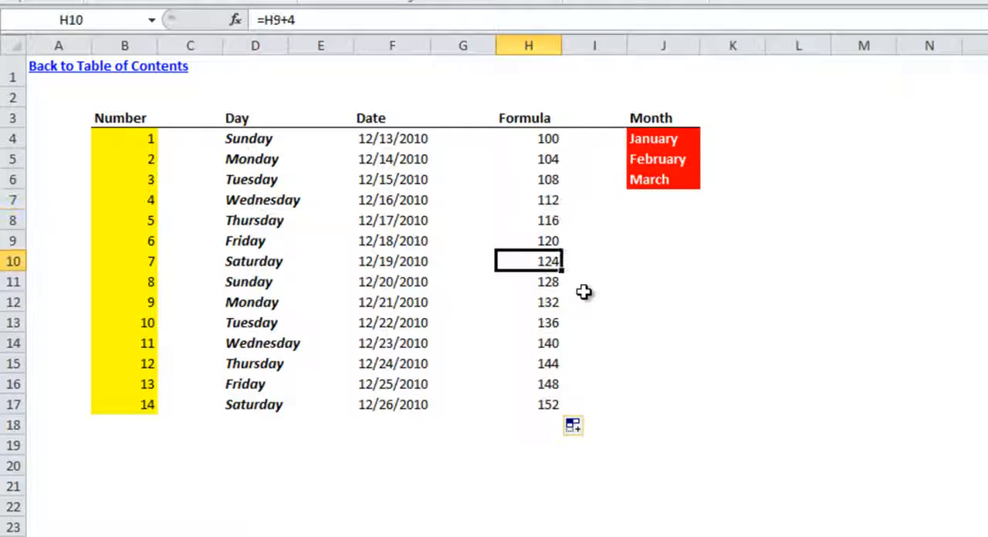
key("Down")
key("Down")
key("Down")
key("Down")
key("Down")
Fill the Month column to February in row 17, try Fill Without Formatting, then restore the red-formatted series
left_click(664, 179)
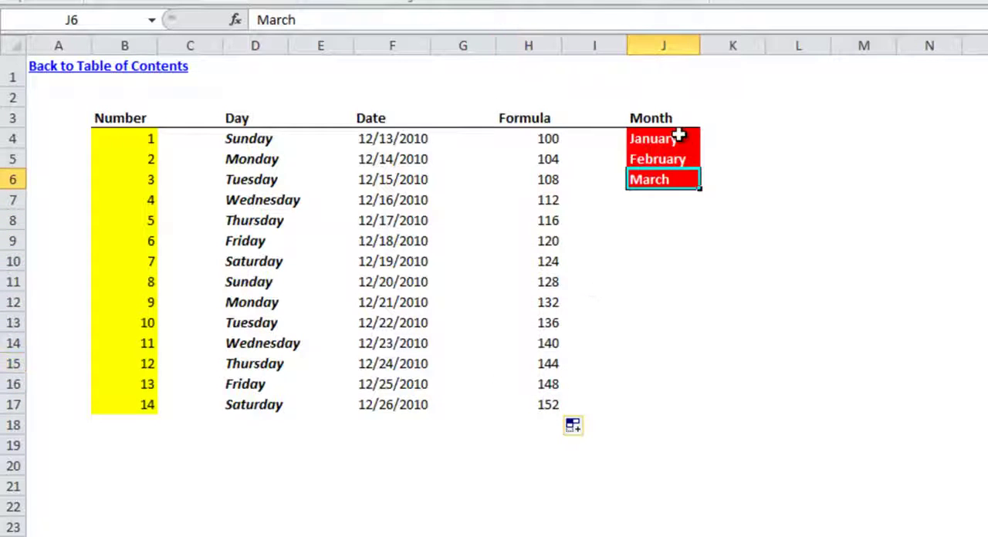
left_click_drag(683, 140, 701, 410)
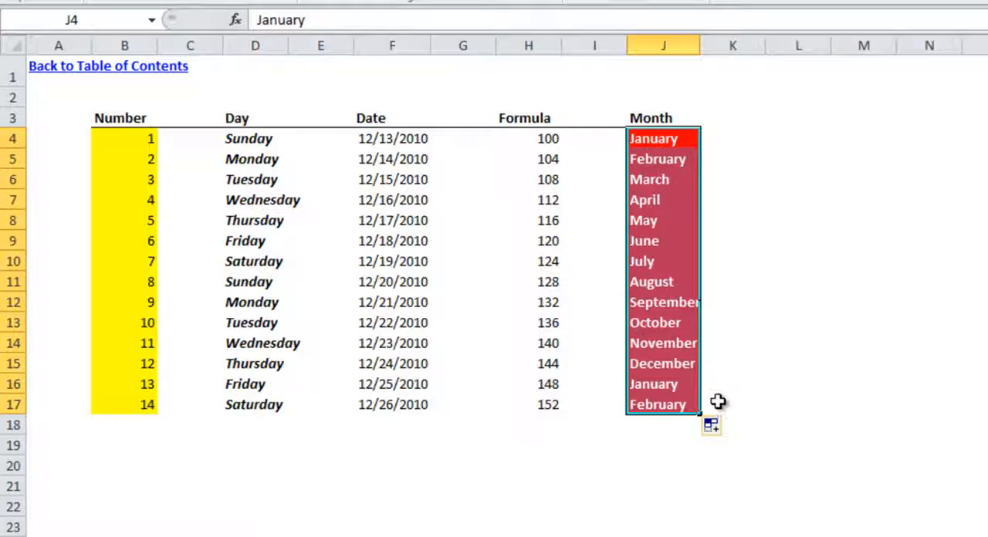
left_click(711, 425)
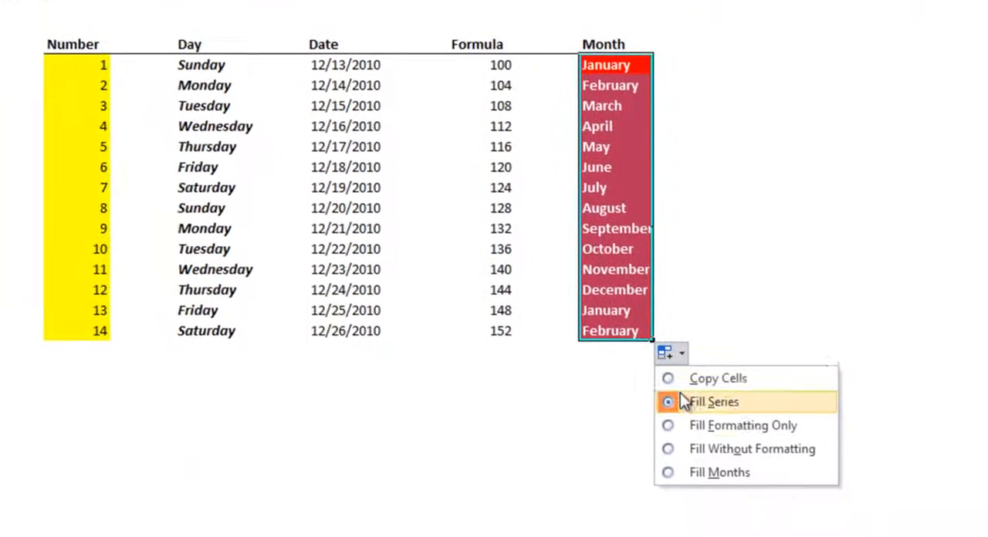
left_click(717, 440)
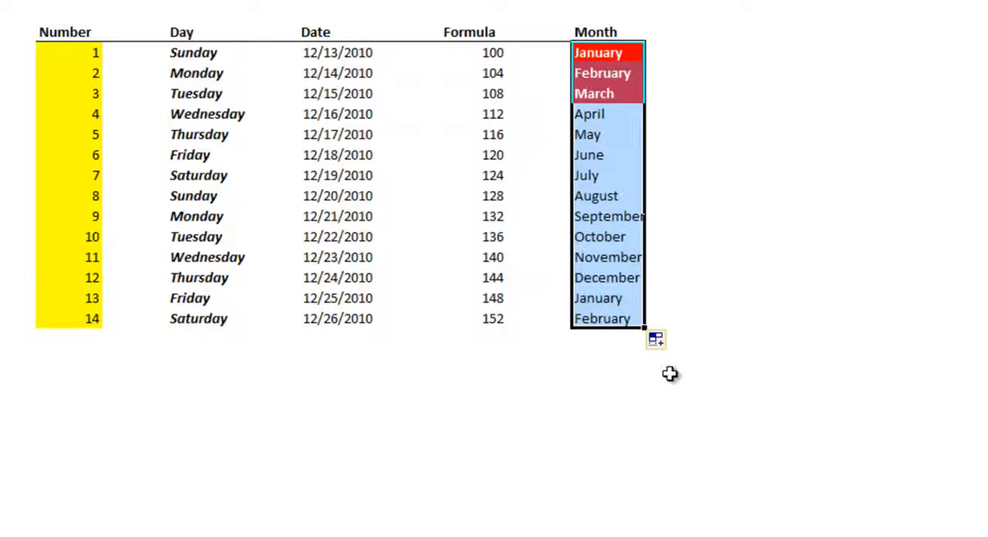
left_click(656, 340)
left_click(673, 436)
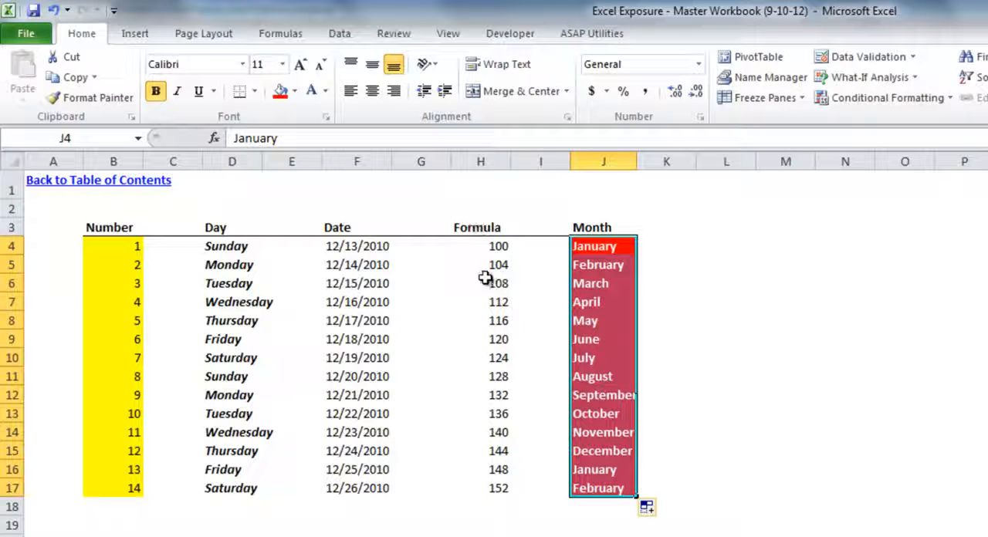
Paint the March–May red formatting onto numbers 1–14, then undo it
left_click(583, 278)
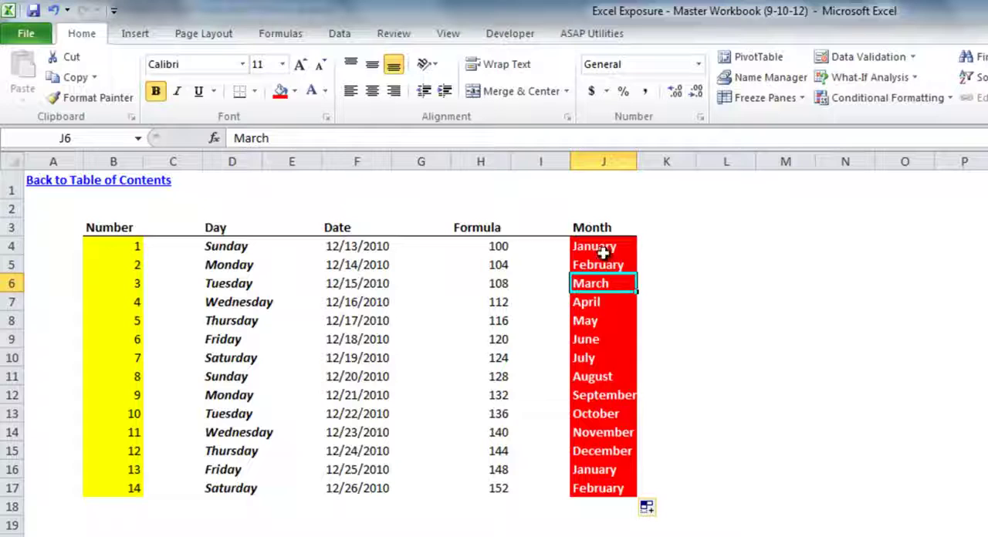
left_click_drag(602, 248, 612, 282)
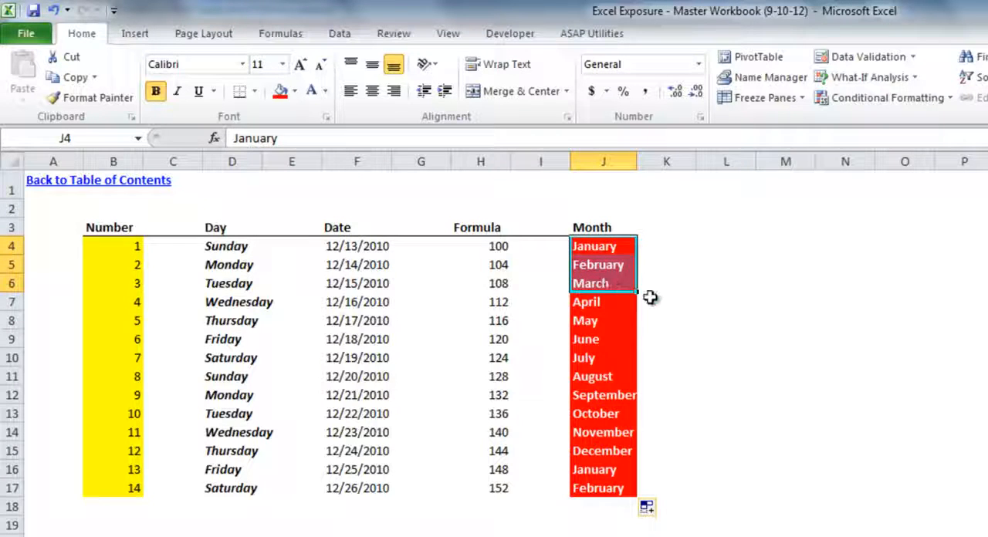
left_click(622, 303)
left_click(618, 280)
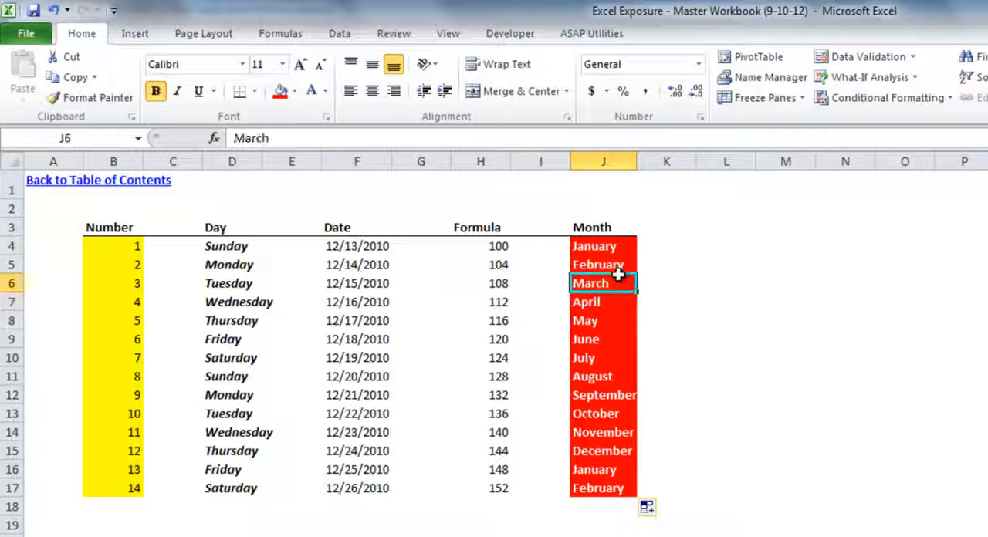
left_click_drag(618, 283, 618, 318)
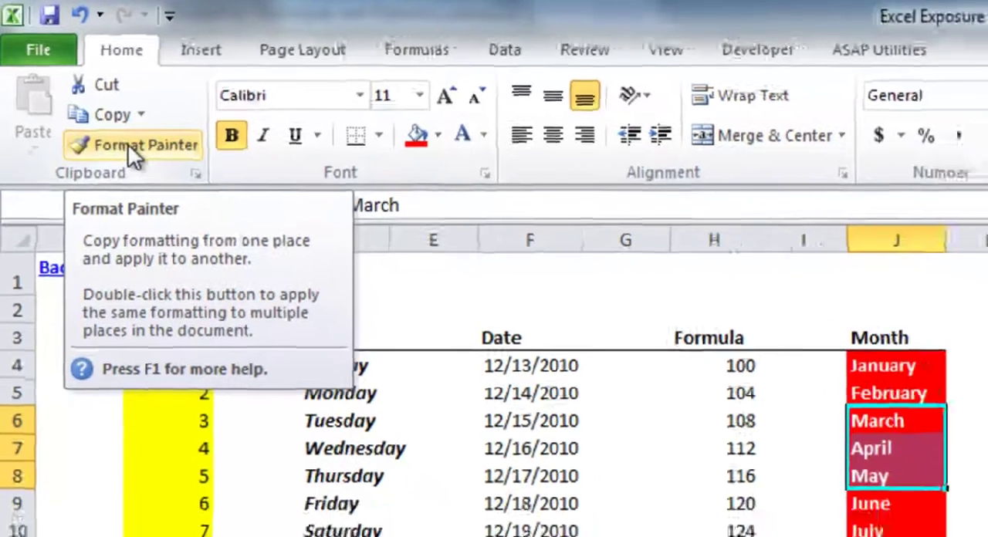
left_click(133, 153)
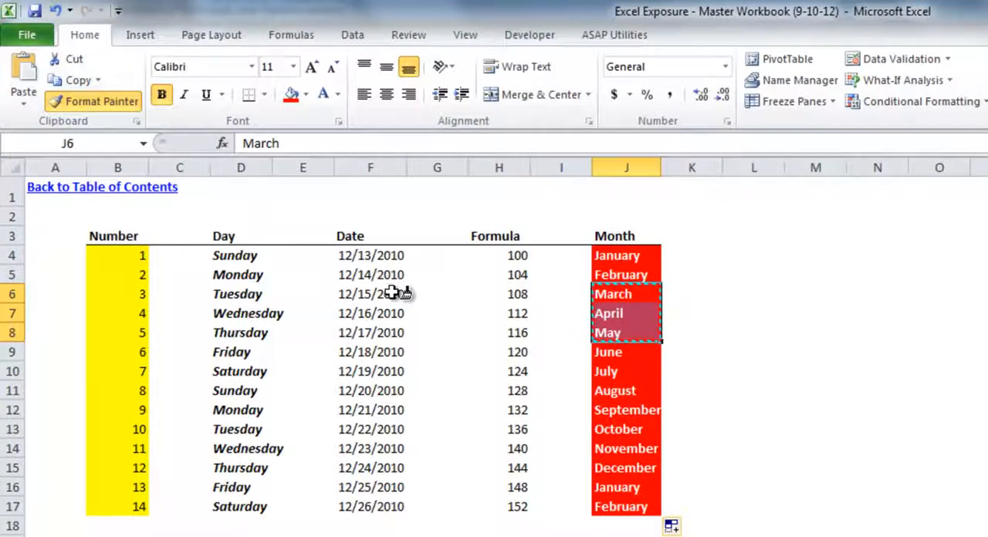
left_click_drag(136, 259, 134, 507)
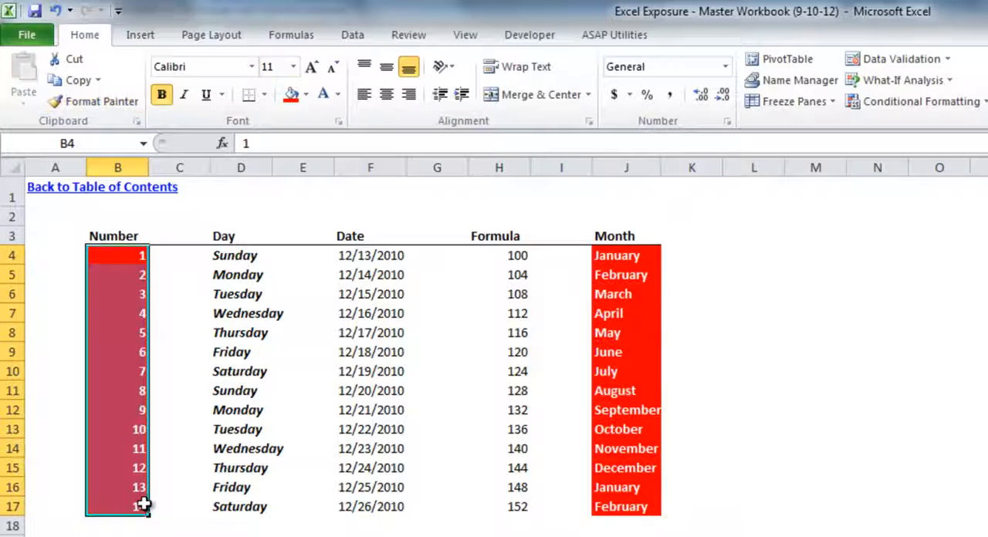
left_click(345, 413)
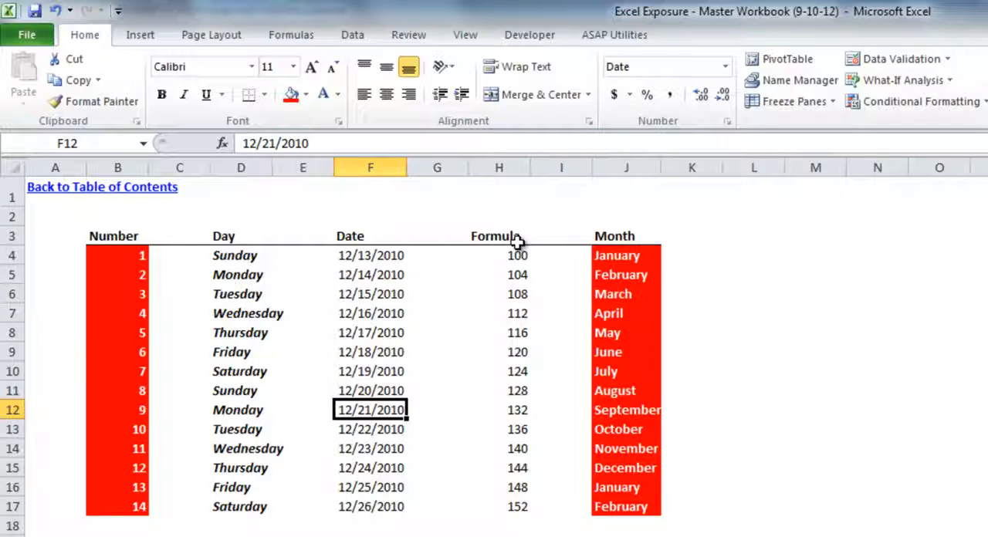
key("ctrl+z")
key("ctrl+z")
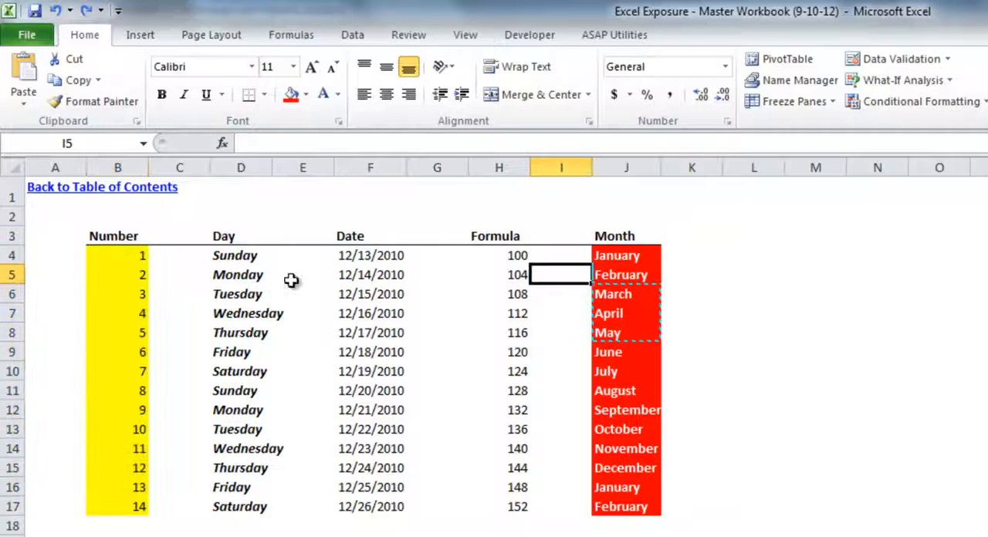
Paint the Monday–Friday day formatting onto numbers 2–5, making them italic without fill
left_click_drag(238, 275, 238, 352)
left_click(101, 101)
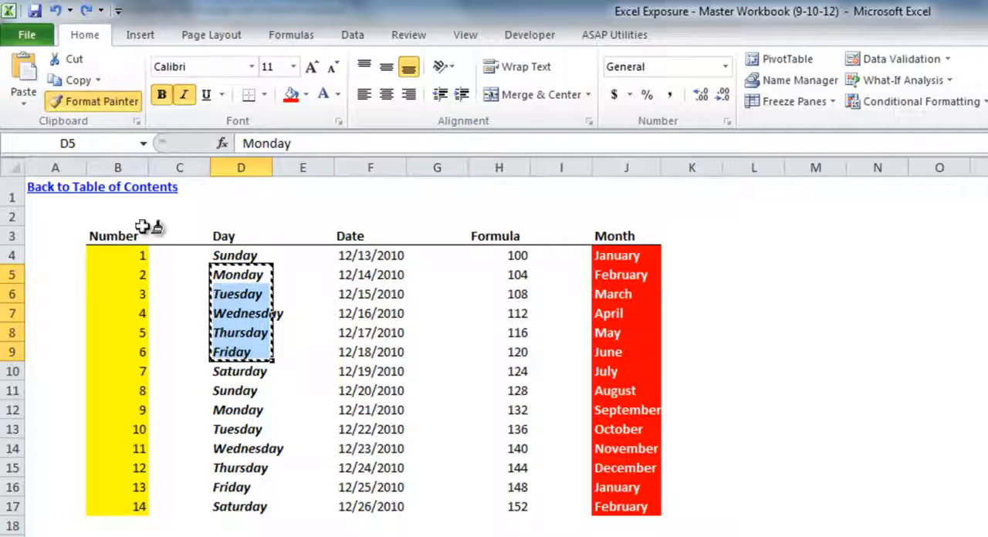
left_click_drag(123, 275, 123, 333)
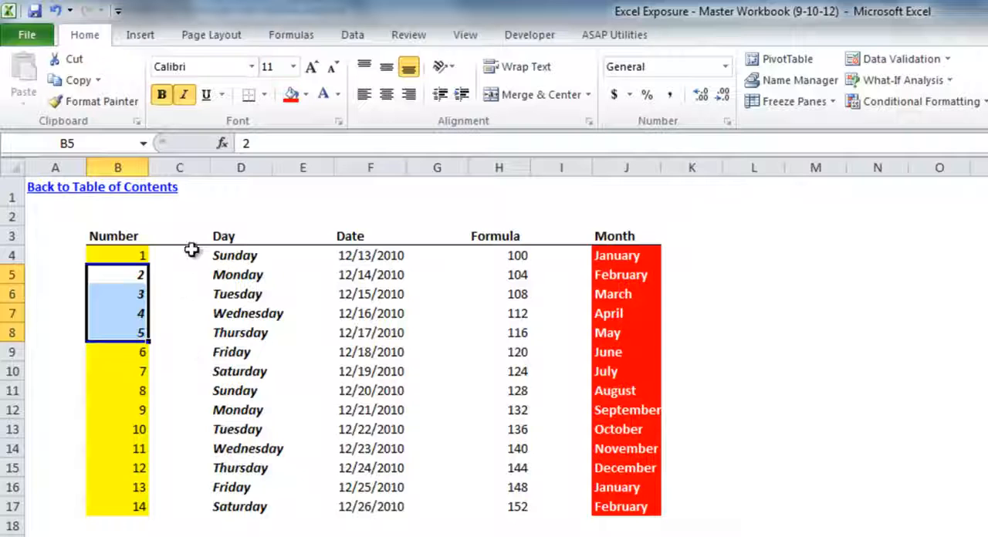
With Format Painter locked from Tuesday–Thursday, format numbers 1–13 and strip the red fill from April–June
left_click_drag(241, 295, 261, 340)
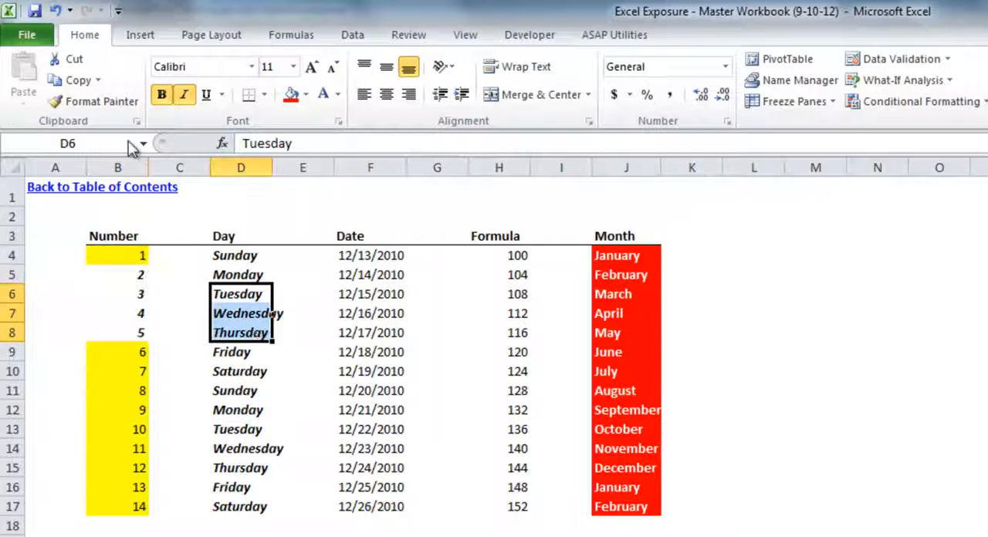
left_click(102, 101)
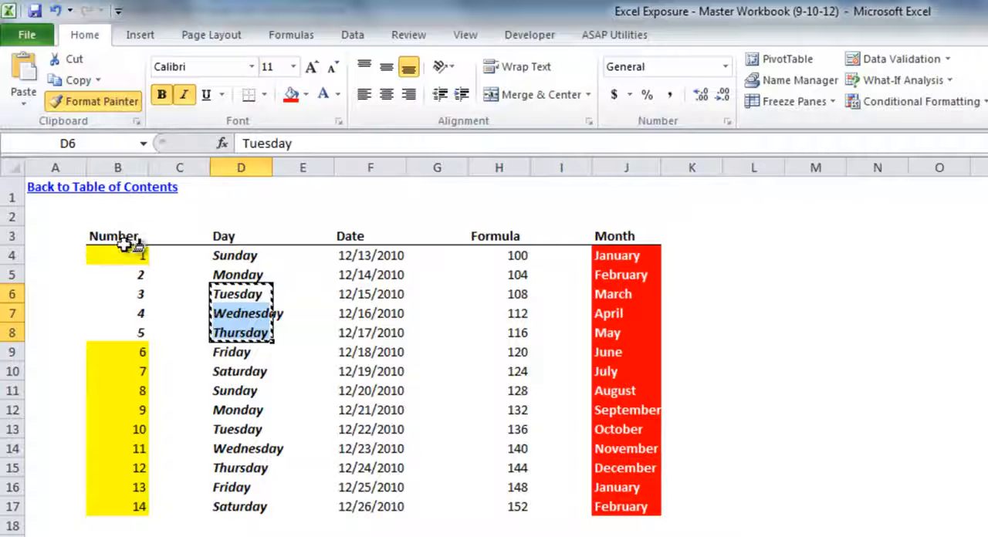
left_click_drag(124, 255, 125, 352)
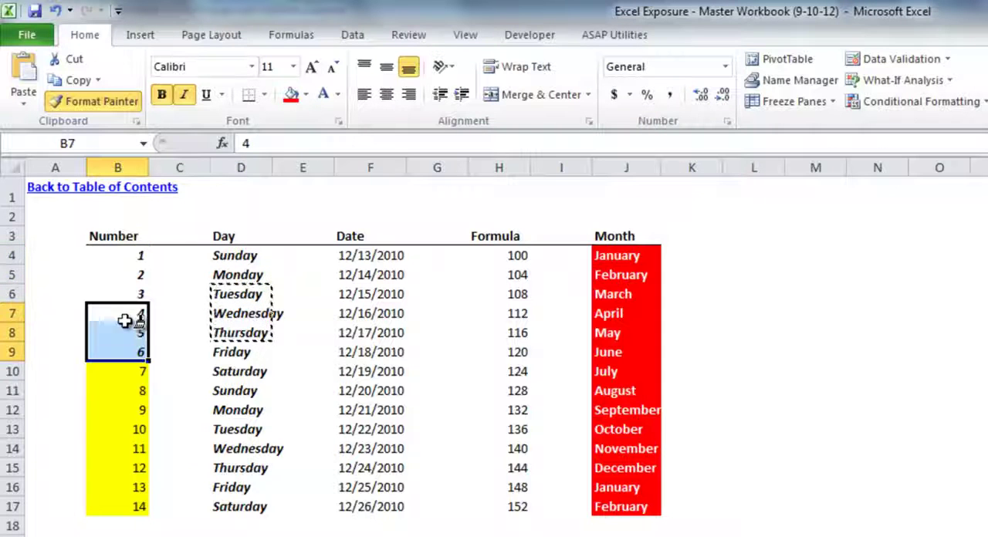
left_click_drag(125, 390, 130, 429)
left_click_drag(136, 352, 137, 390)
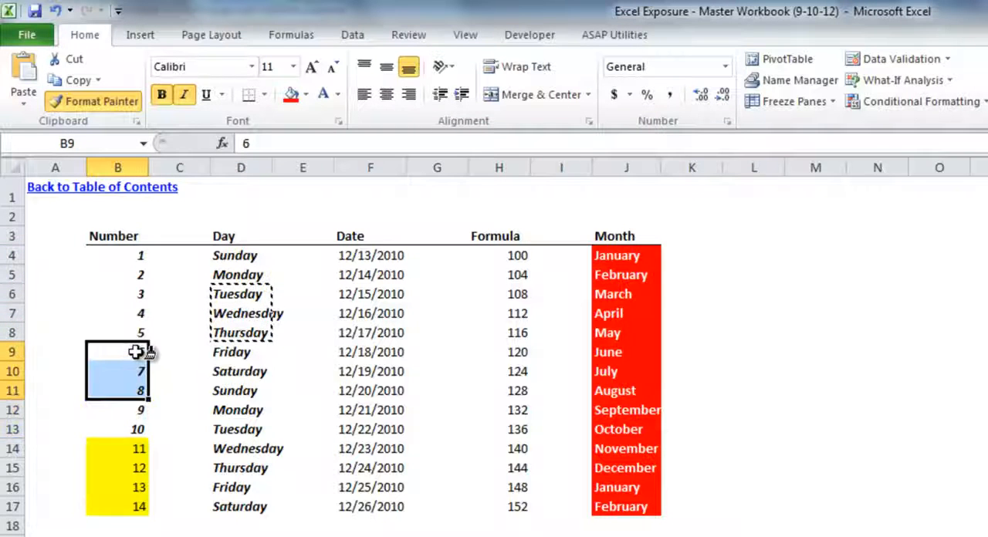
left_click_drag(135, 449, 137, 487)
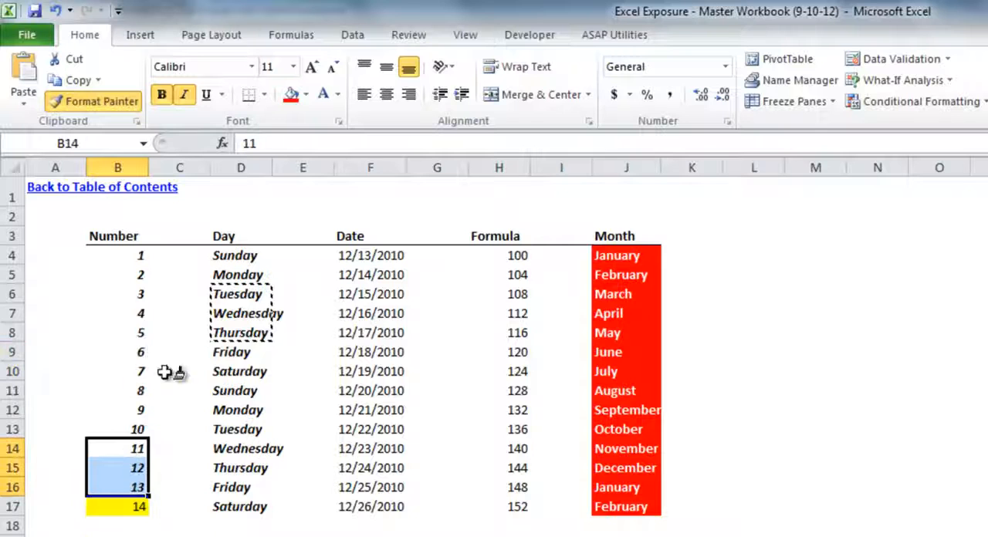
left_click_drag(618, 314, 618, 353)
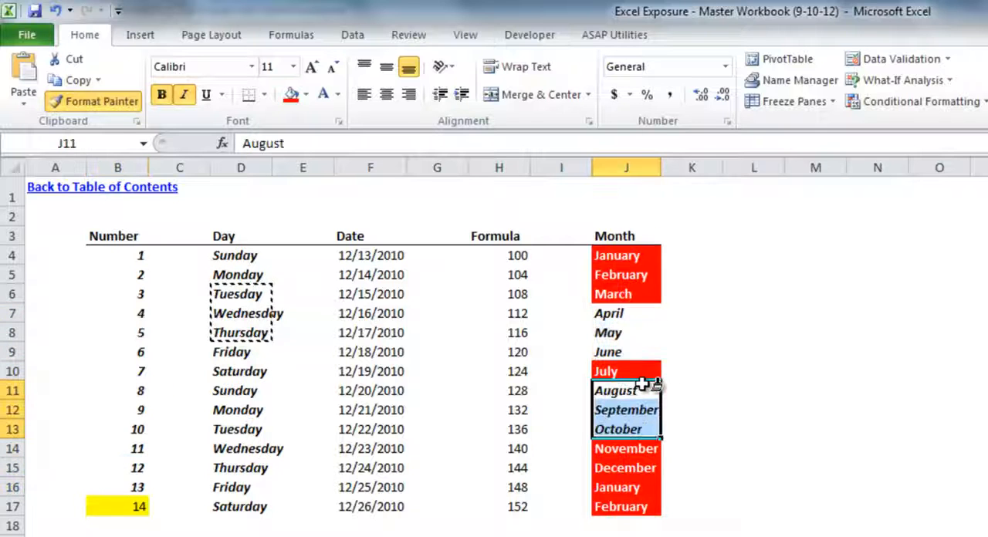
left_click(106, 99)
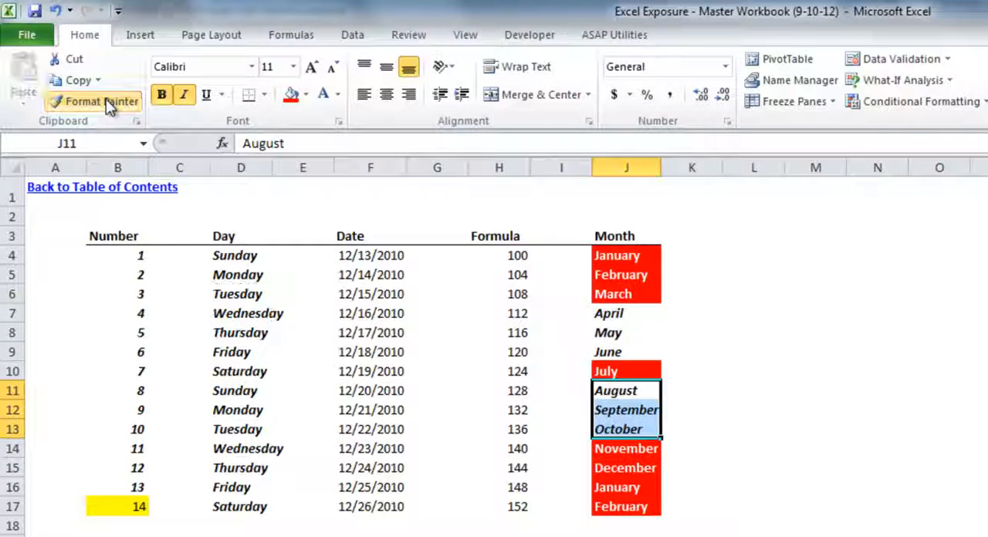
left_click(626, 410)
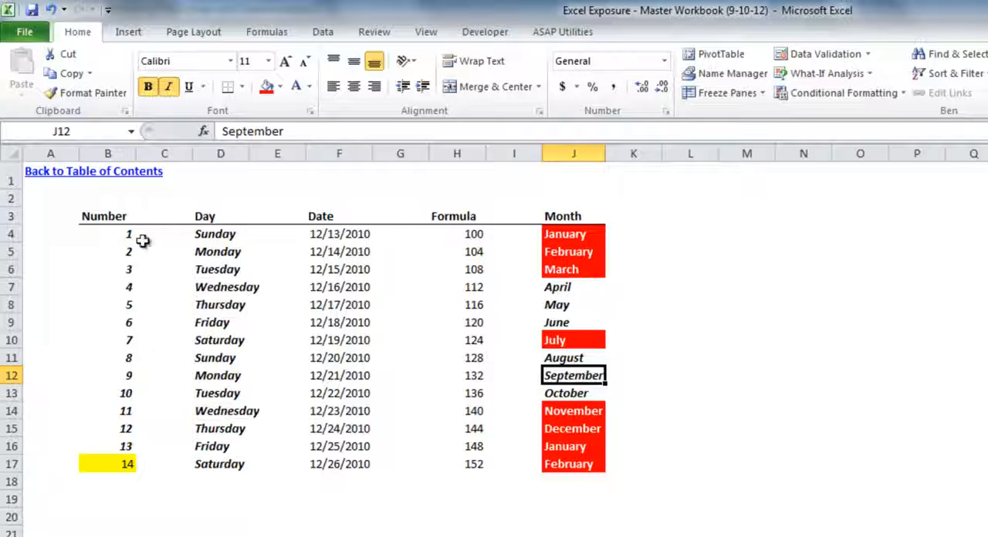
left_click(116, 234)
left_click(220, 252)
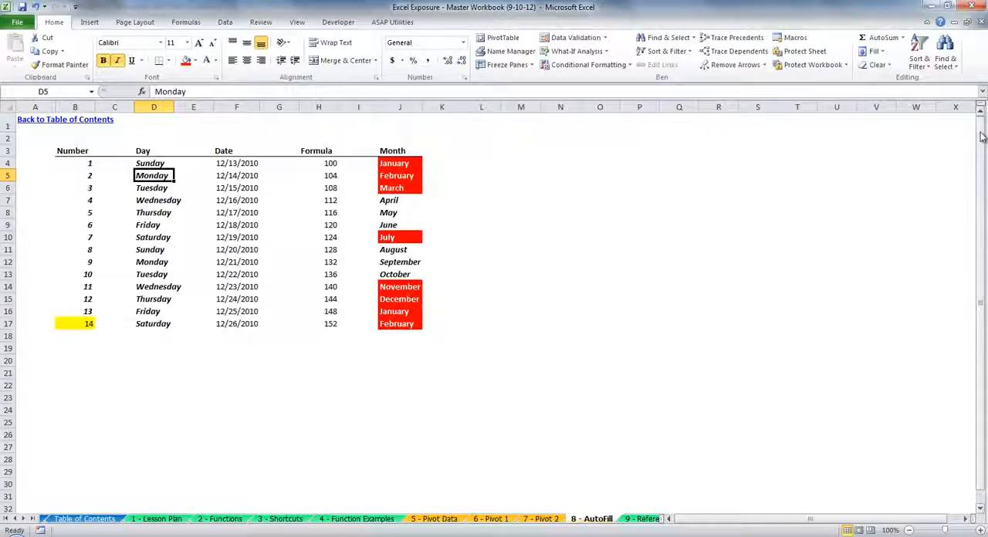
left_click_drag(982, 132, 982, 137)
left_click_drag(981, 510, 981, 510)
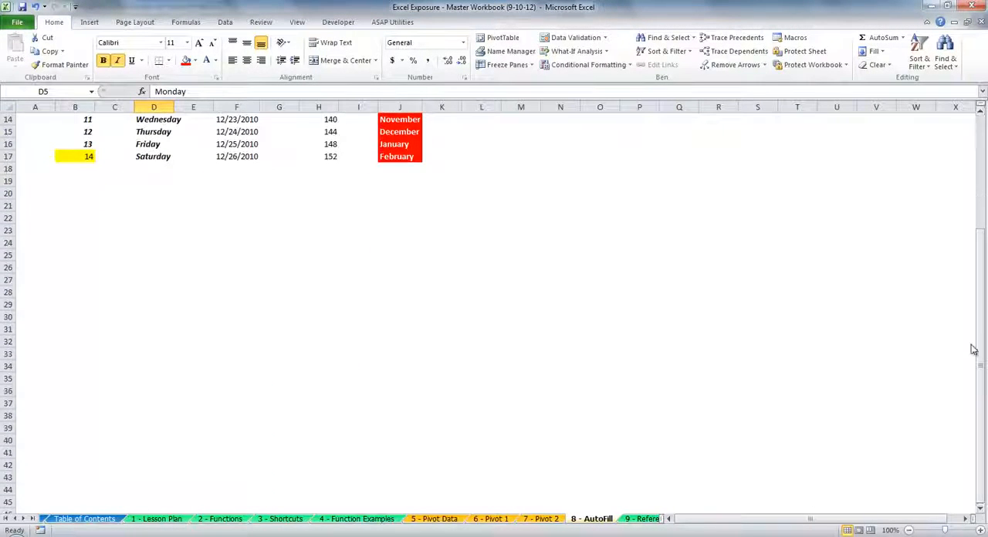
left_click_drag(981, 351, 981, 115)
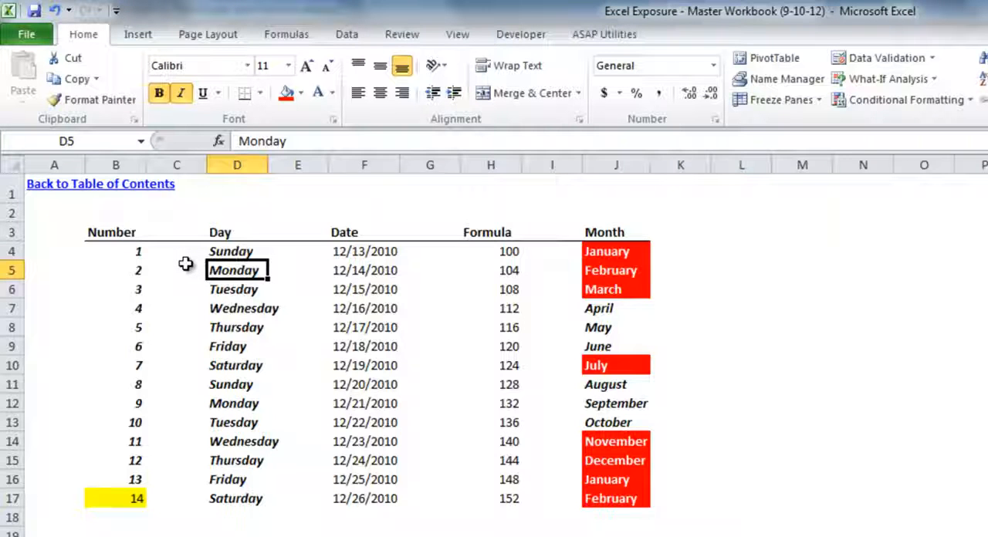
left_click(177, 255)
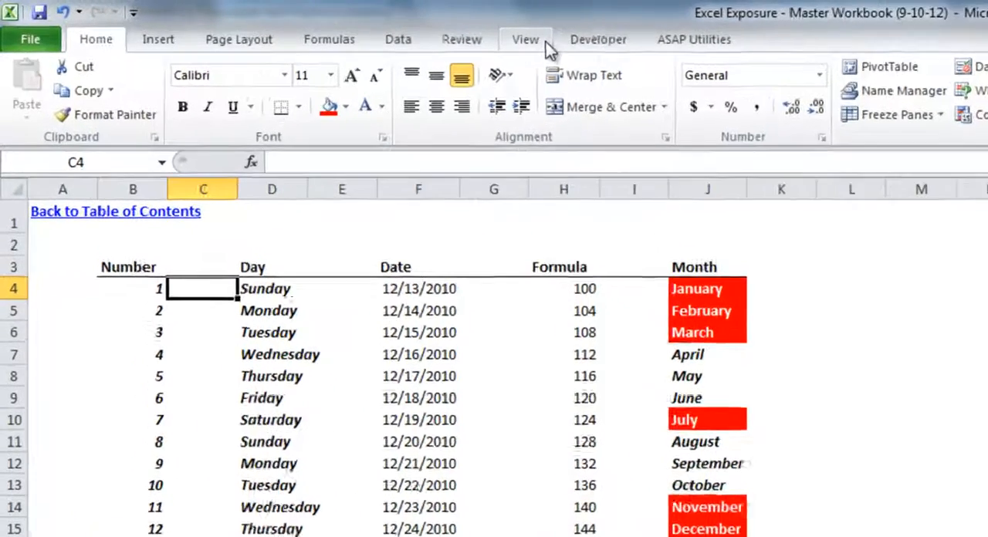
Freeze panes at C4 so rows 1–3 and columns A–B stay fixed
left_click(457, 34)
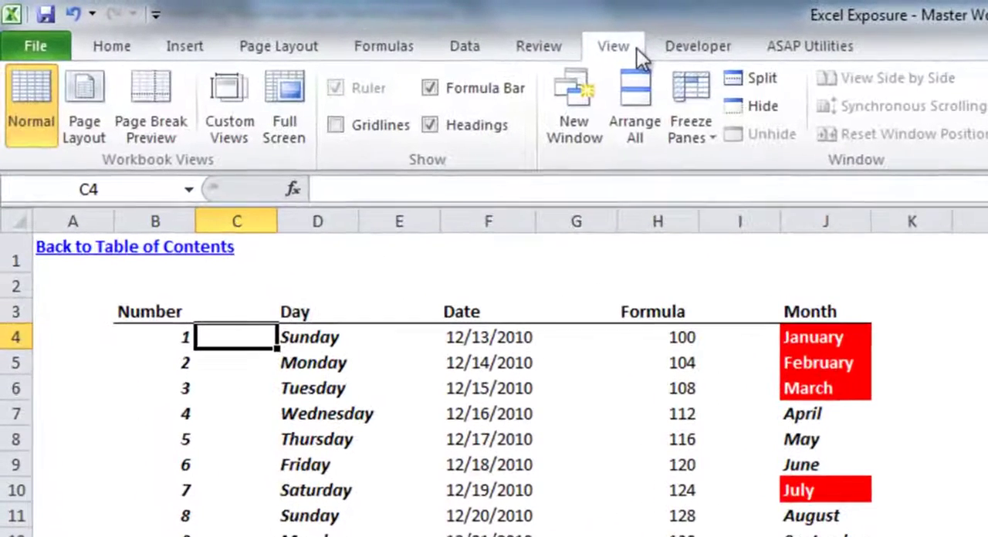
left_click(697, 118)
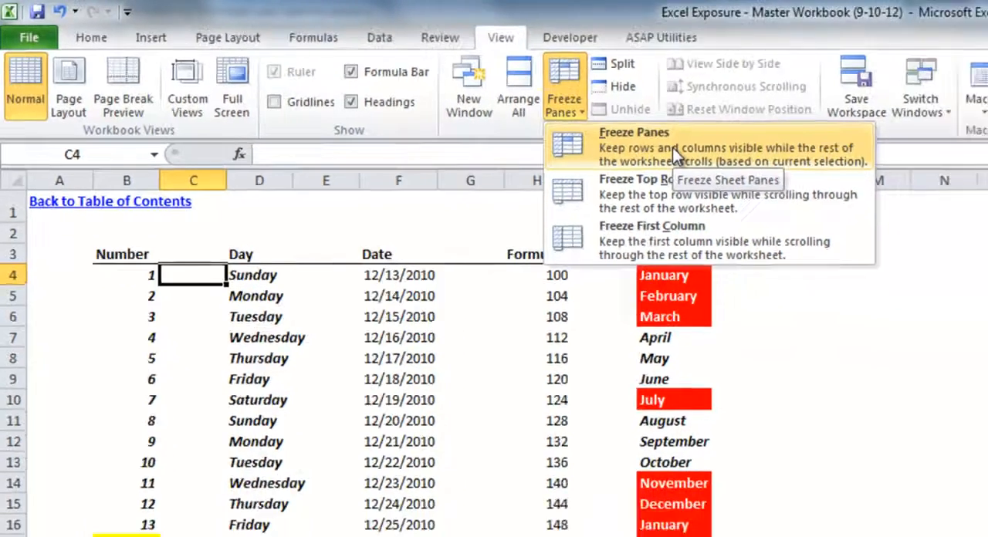
left_click(749, 164)
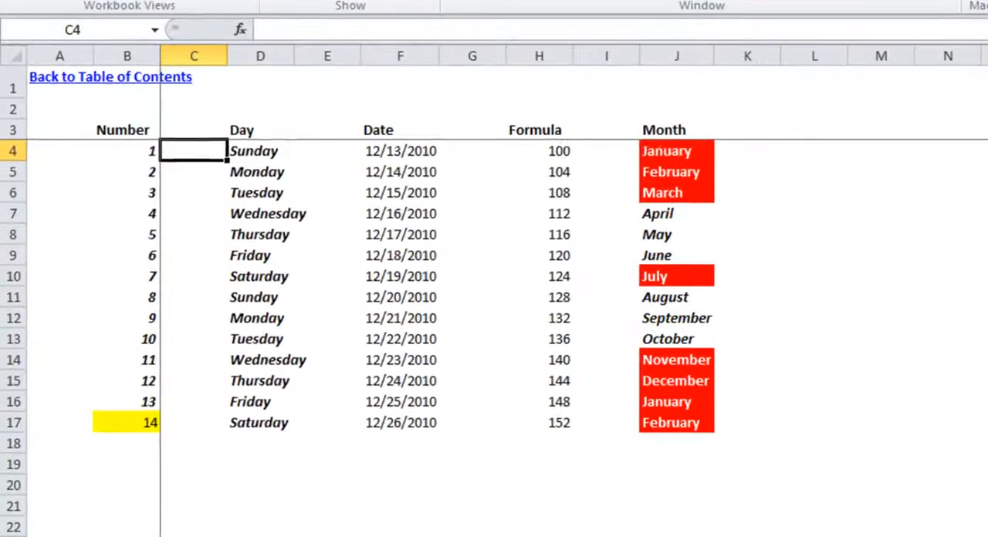
scroll(494, 309, "down", 1)
scroll(494, 309, "down", 2)
scroll(494, 309, "down", 1)
scroll(494, 309, "down", 2)
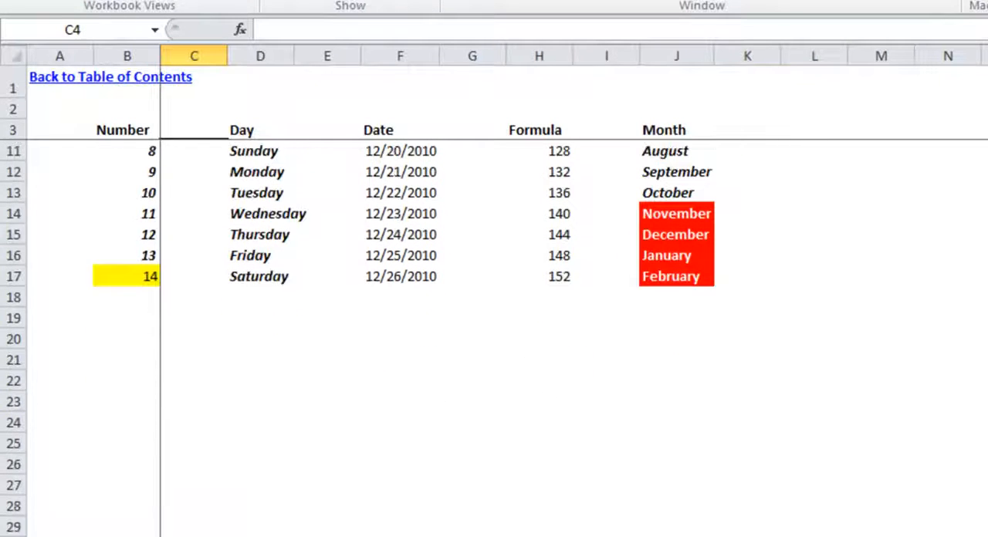
scroll(494, 308, "down", 1)
scroll(494, 309, "down", 1)
scroll(494, 309, "down", 2)
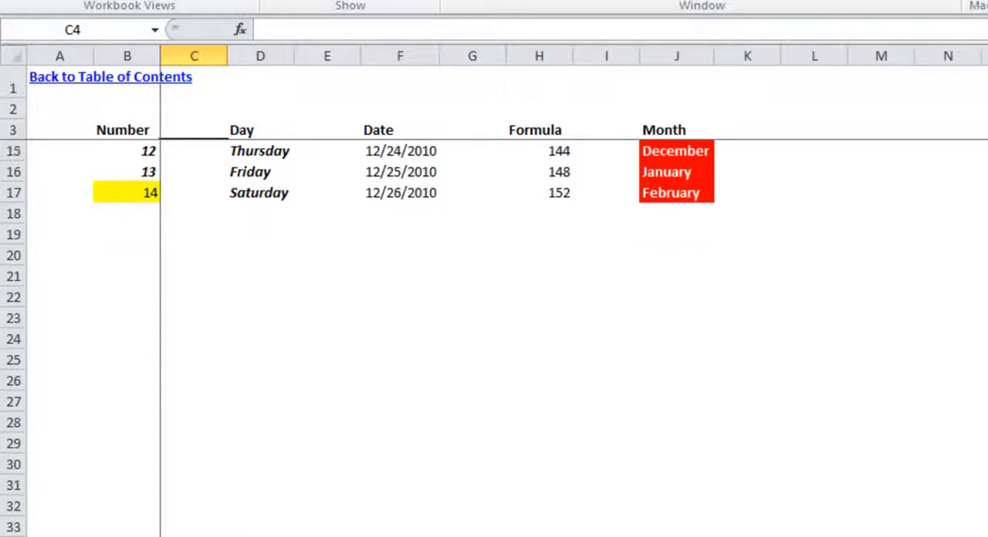
scroll(494, 309, "up", 3)
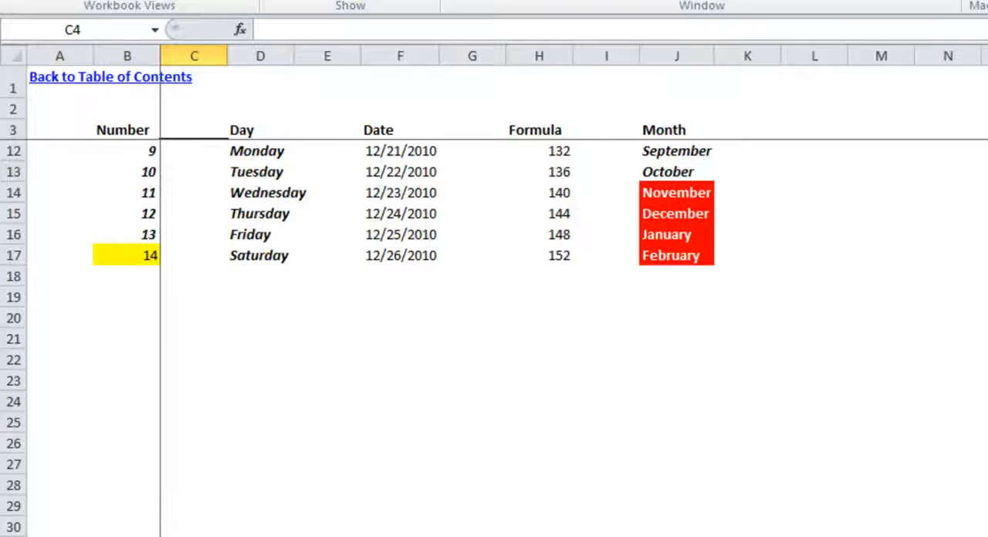
scroll(495, 309, "up", 1)
scroll(495, 308, "up", 2)
scroll(495, 309, "up", 3)
scroll(494, 308, "up", 2)
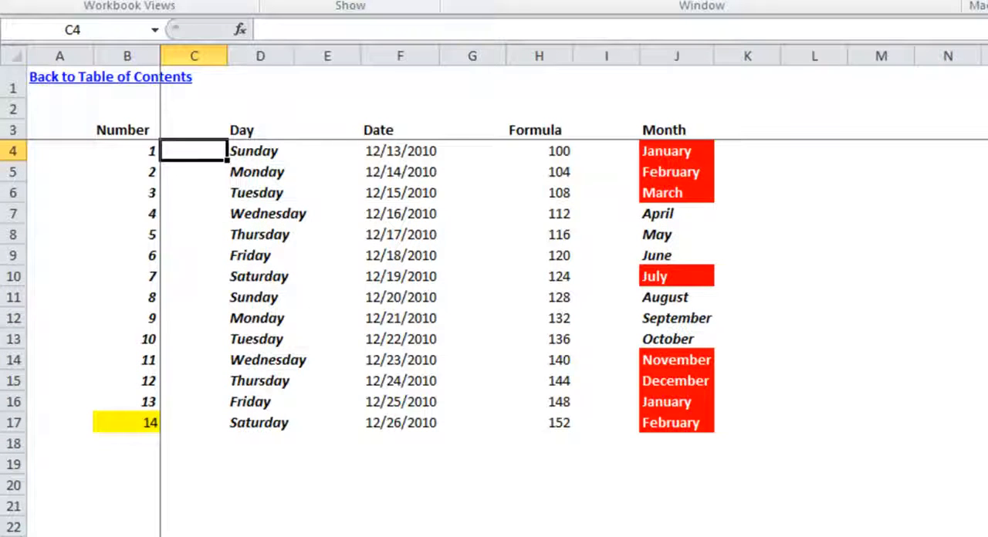
scroll(495, 309, "right", 2)
scroll(494, 309, "right", 2)
scroll(495, 309, "right", 3)
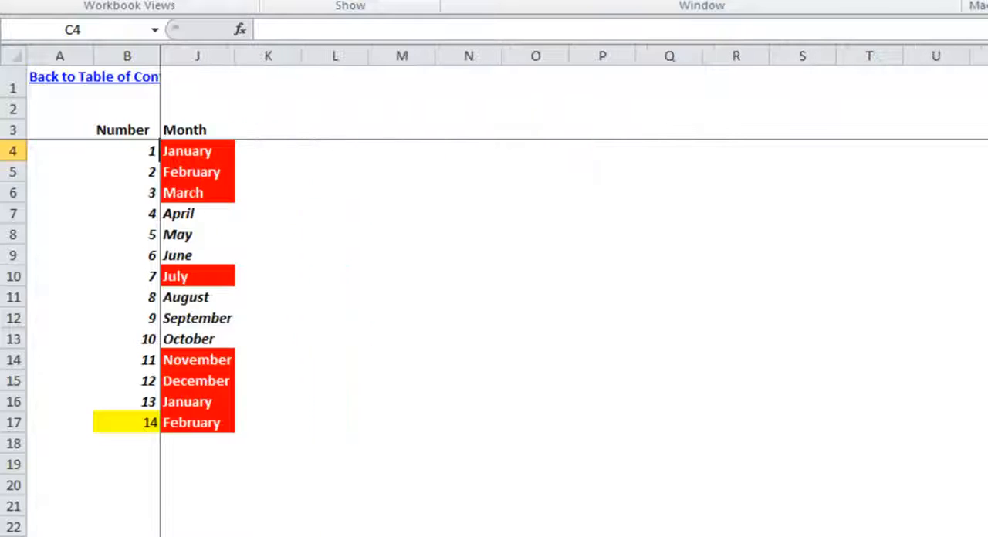
scroll(494, 309, "right", 2)
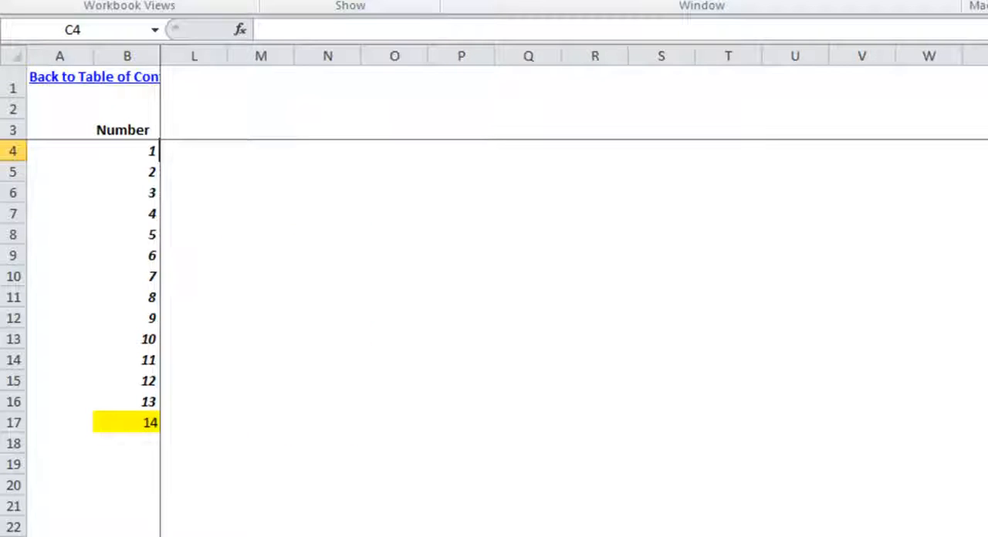
scroll(494, 309, "left", 2)
scroll(494, 309, "left", 3)
scroll(495, 309, "left", 3)
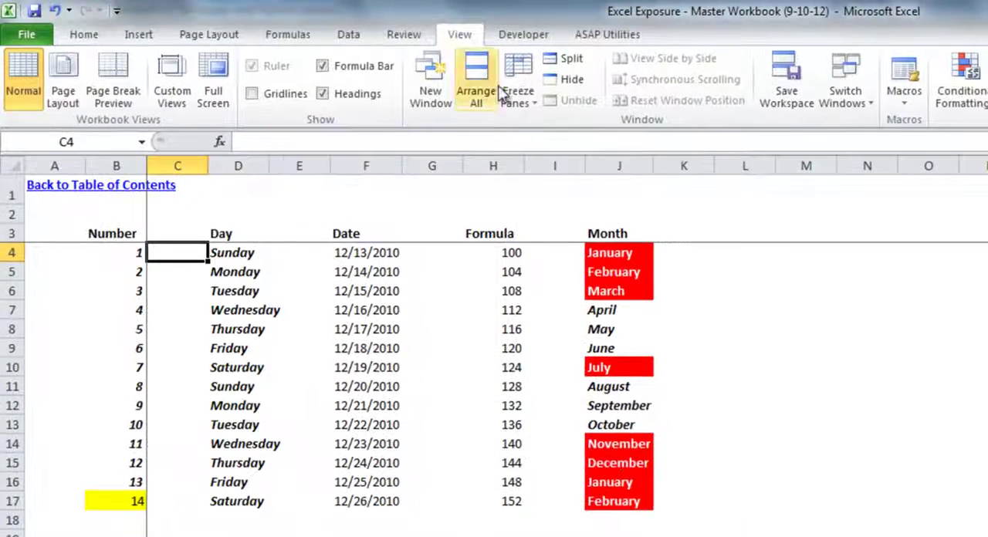
Unfreeze the panes so header rows and the Number column scroll again
left_click(519, 97)
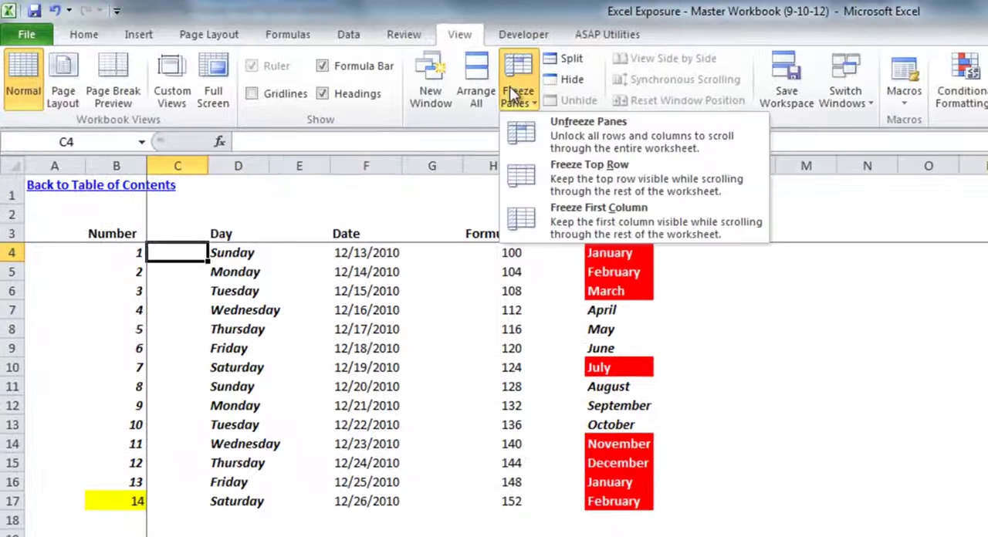
left_click(568, 127)
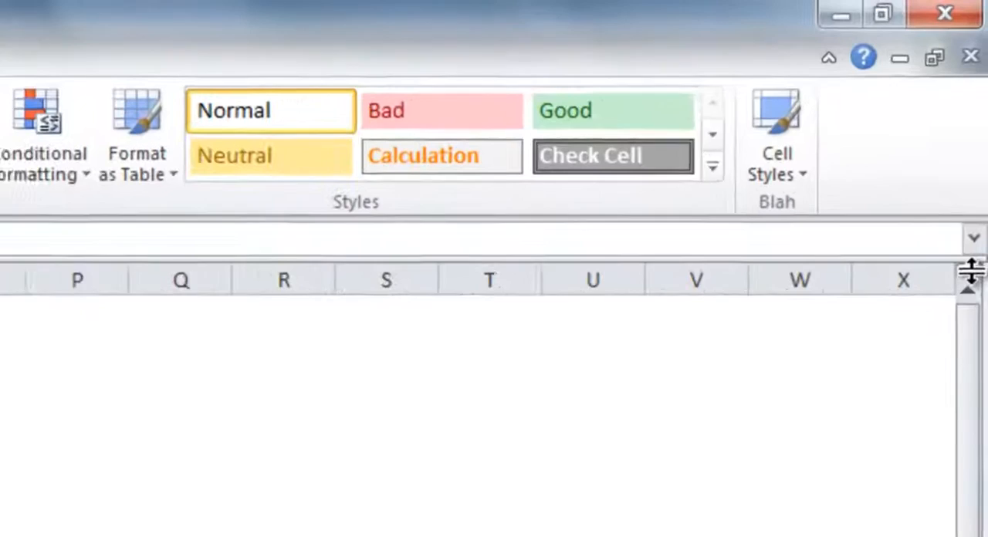
Drag a horizontal split to just below row 3 and freeze panes at it
left_click_drag(969, 287, 970, 317)
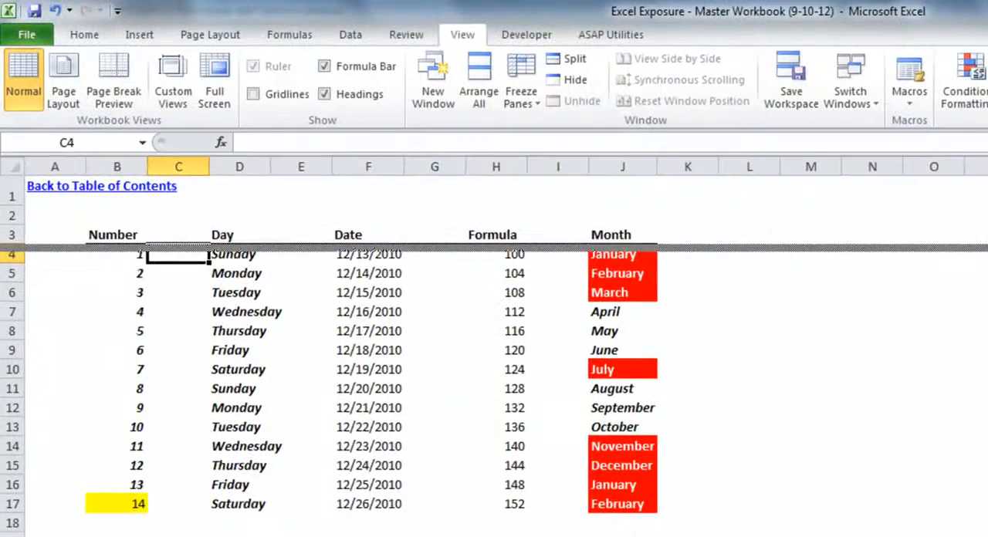
left_click_drag(970, 247, 970, 248)
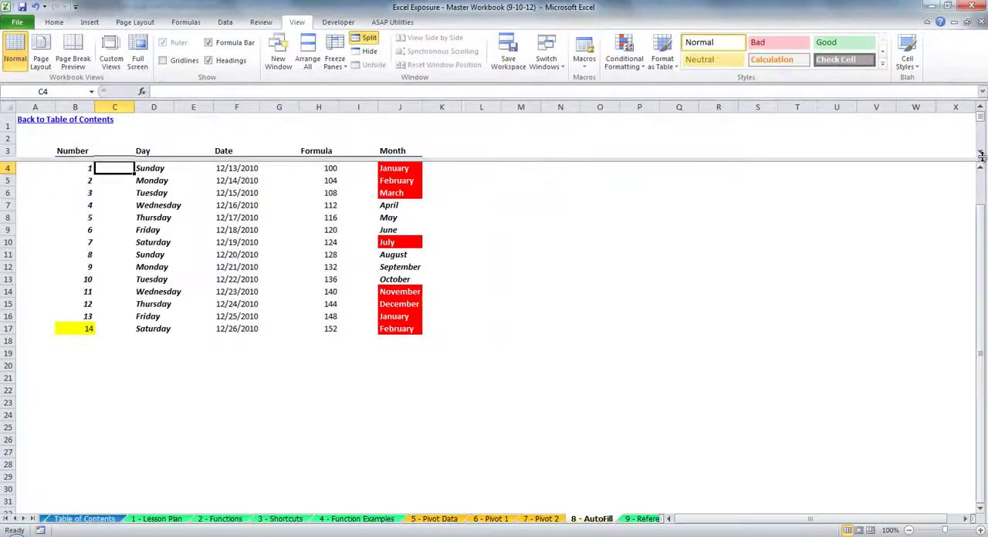
left_click(981, 155)
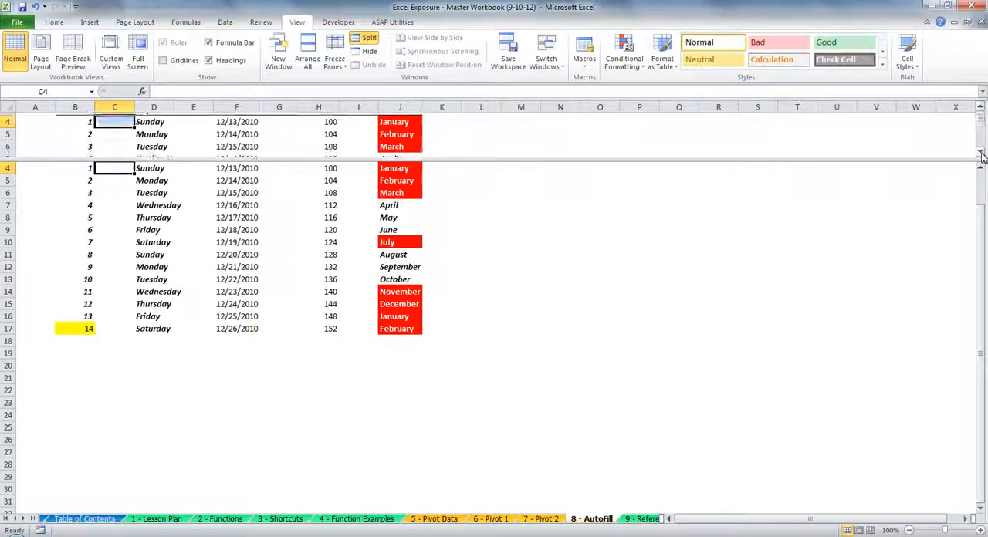
left_click_drag(979, 114, 979, 91)
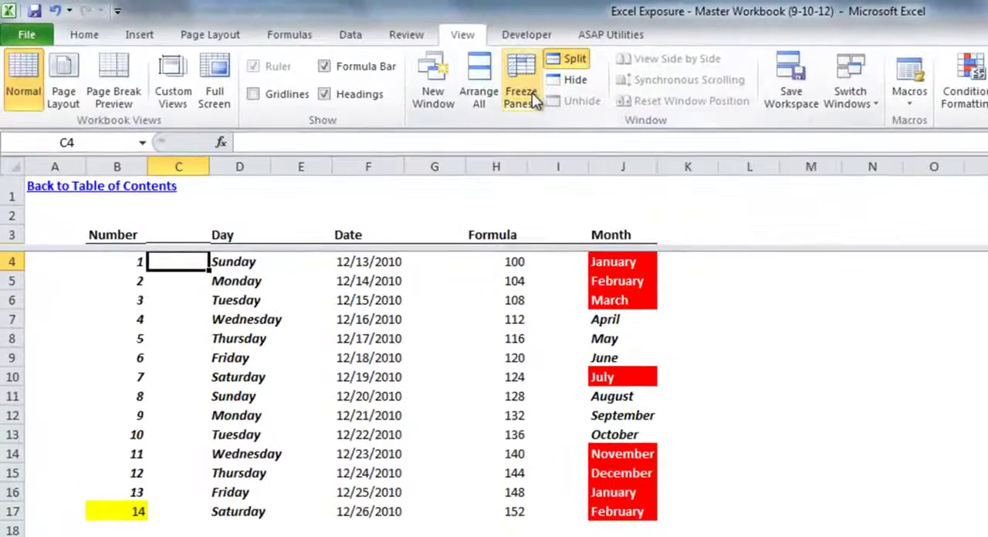
left_click(335, 61)
left_click(585, 135)
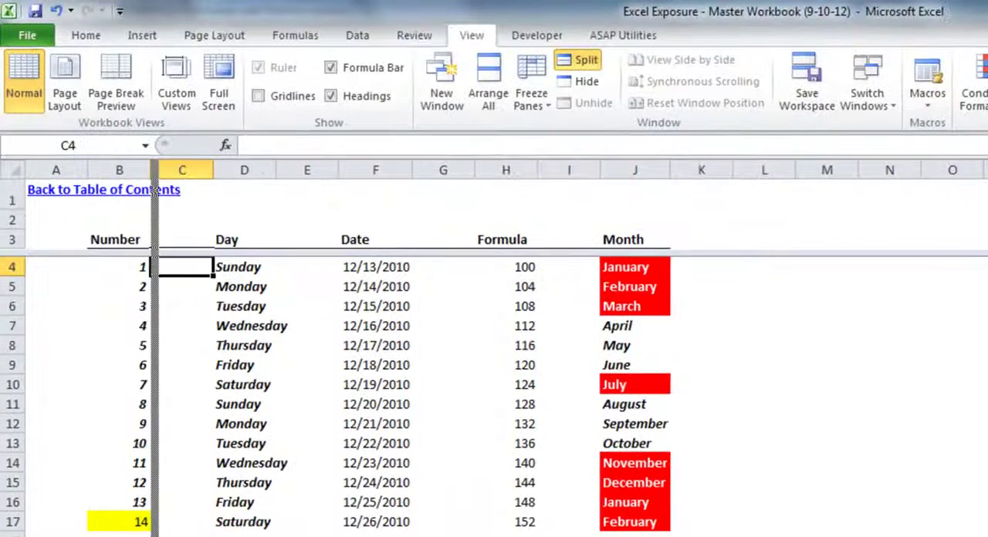
Add a vertical split after column B and bring up the freeze options
left_click_drag(157, 189, 157, 189)
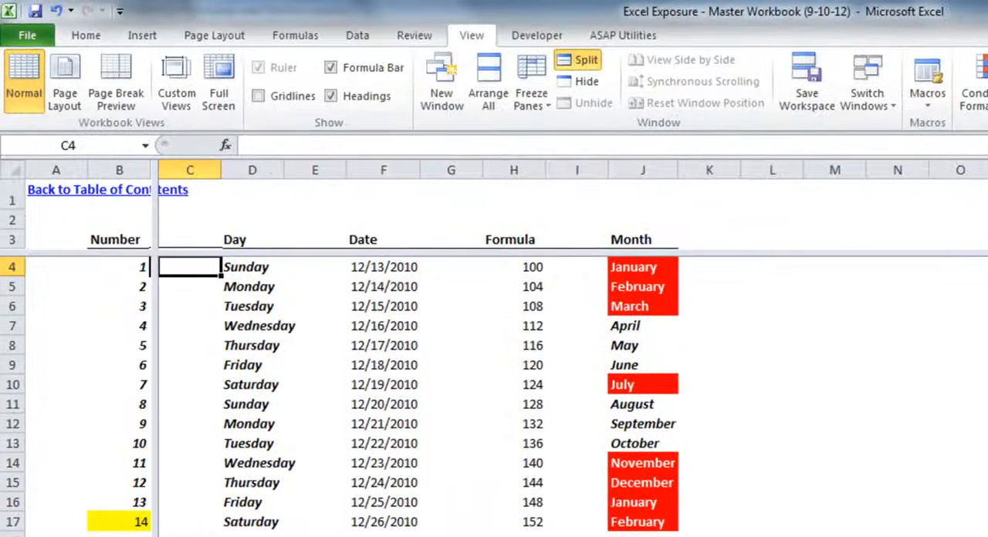
left_click(541, 82)
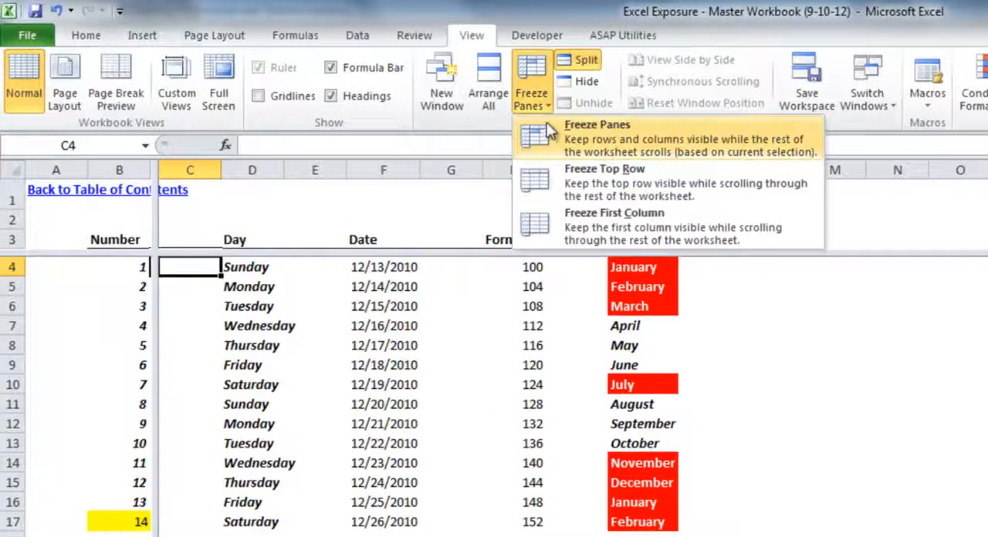
Freeze at the splits (rows 1–3, columns A–B), then unfreeze all panes again
left_click(572, 125)
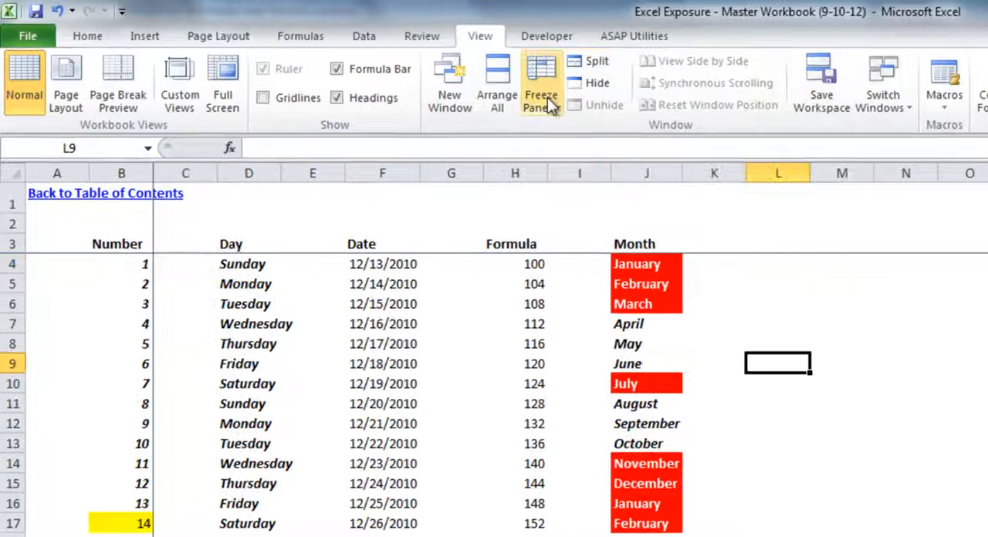
left_click(531, 99)
left_click(571, 133)
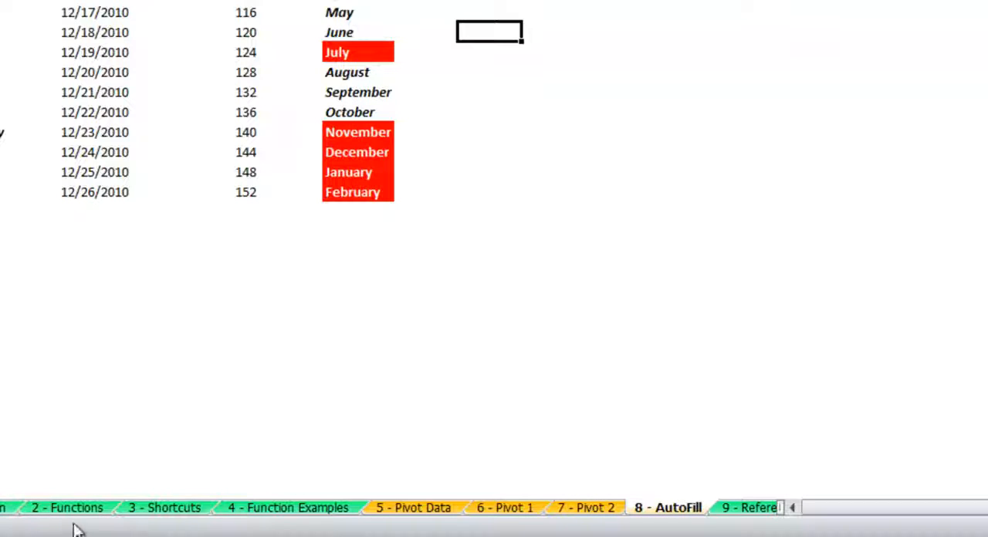
Colour the 7 - Pivot 2 sheet tab purple and check the result from another sheet
right_click(587, 507)
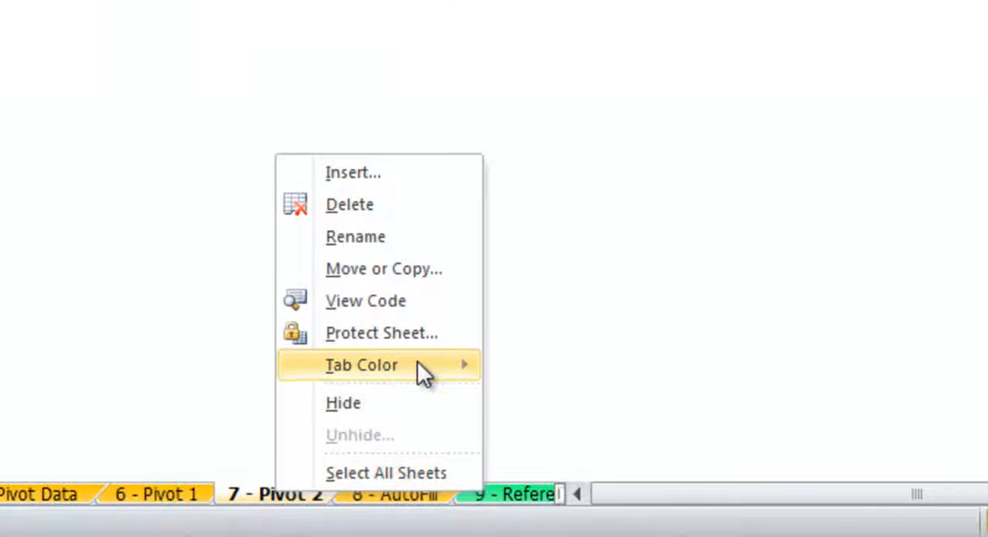
mouse_move(361, 366)
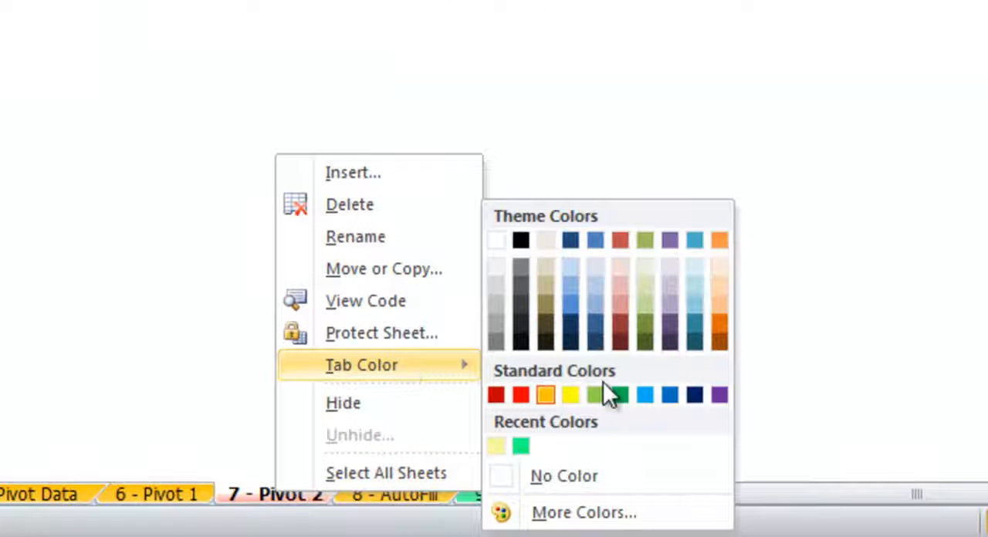
left_click(720, 395)
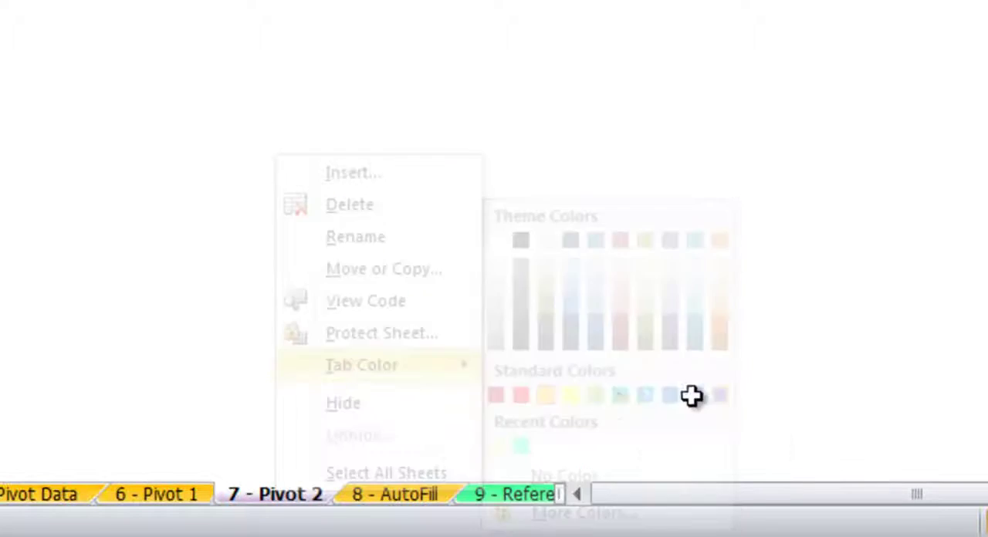
left_click(160, 497)
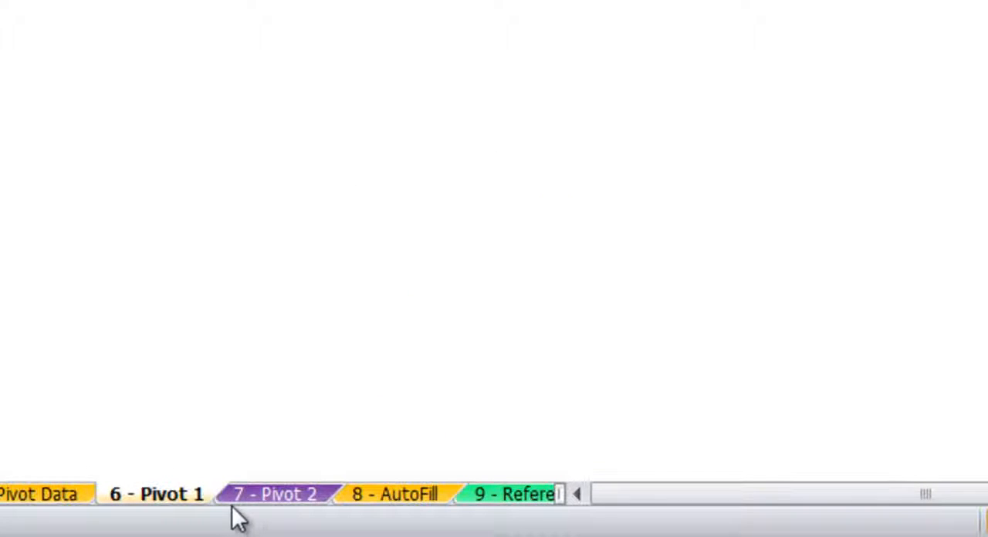
Change the 7 - Pivot 2 tab colour back to orange and view it
right_click(266, 496)
mouse_move(353, 370)
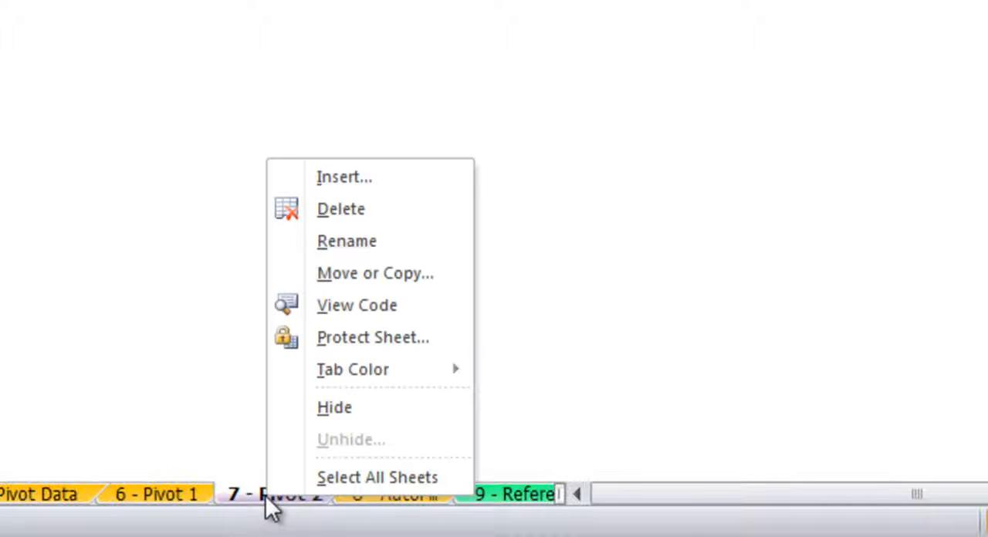
left_click(539, 395)
left_click(169, 495)
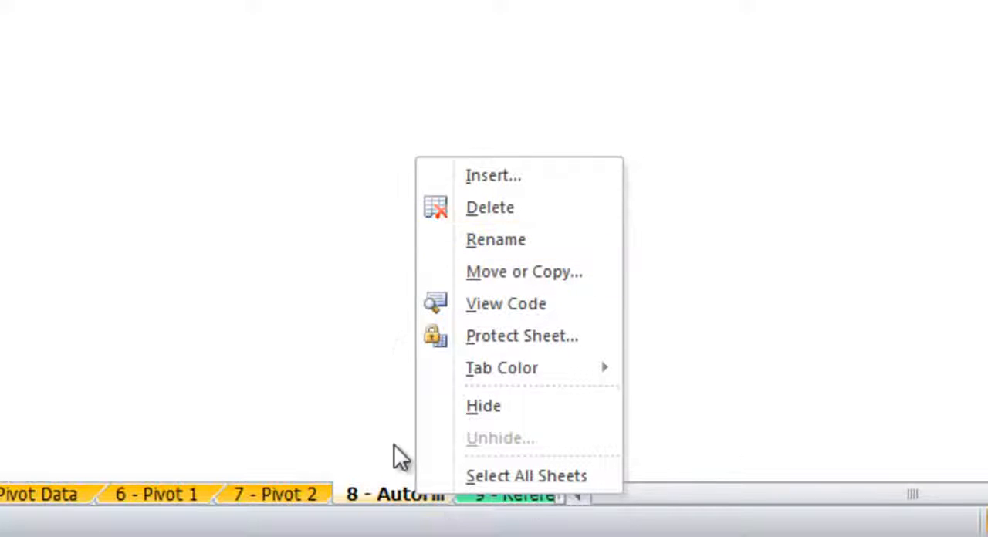
Start renaming the 8 - AutoFill tab, then finish leaving the name unchanged
left_click(383, 486)
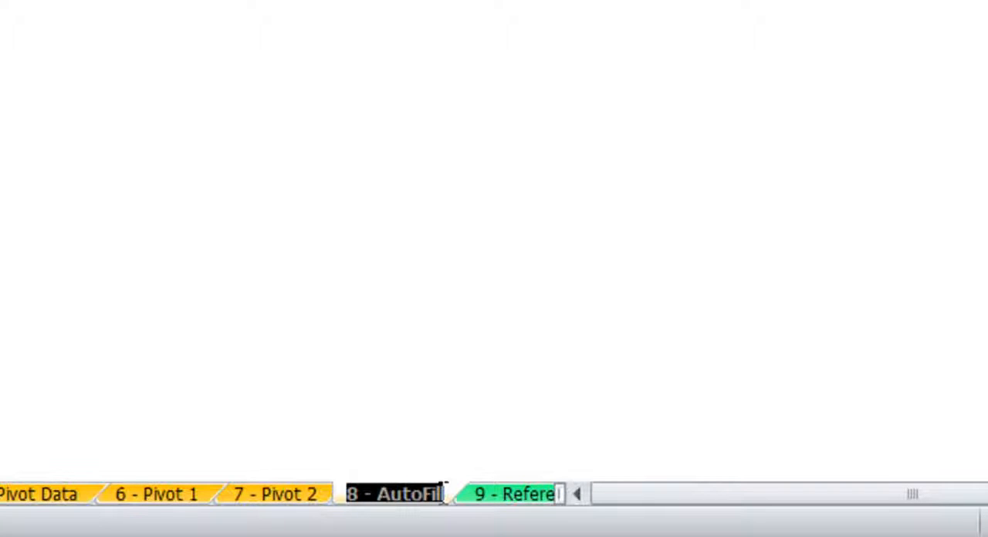
left_click(131, 239)
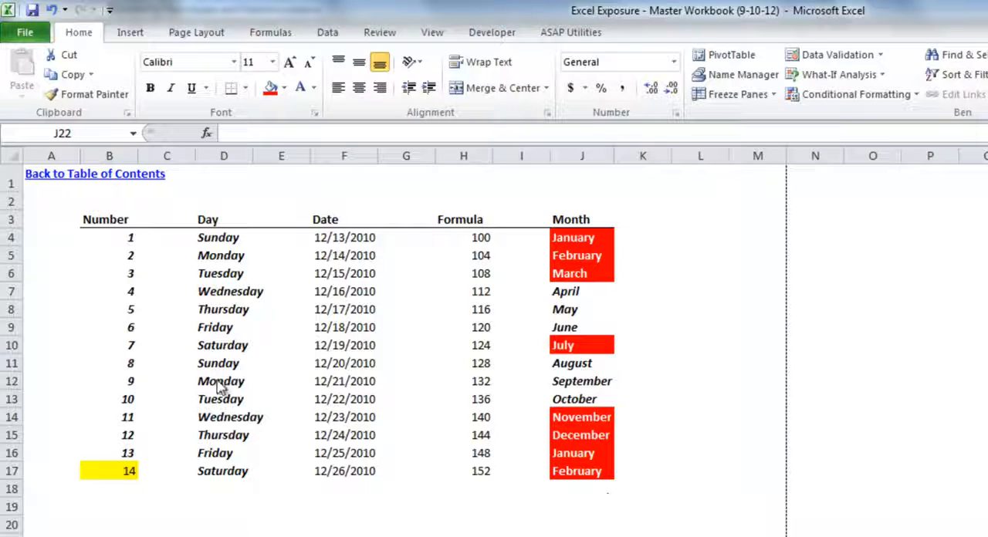
Select the AutoFill table B3:J17 and set it as the sheet's print area
mouse_move(106, 219)
left_mouse_down()
mouse_move(576, 456)
mouse_move(590, 475)
left_mouse_up()
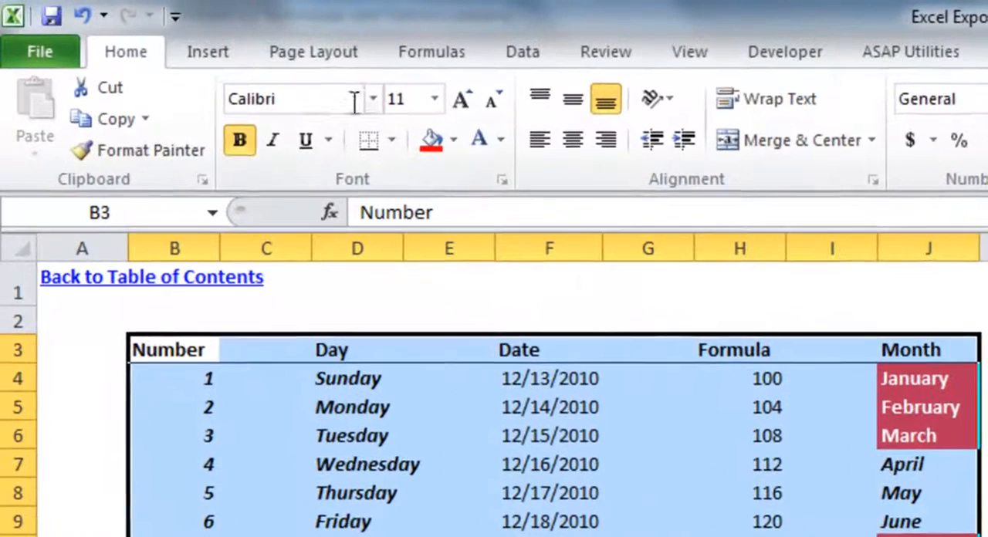
left_click(325, 53)
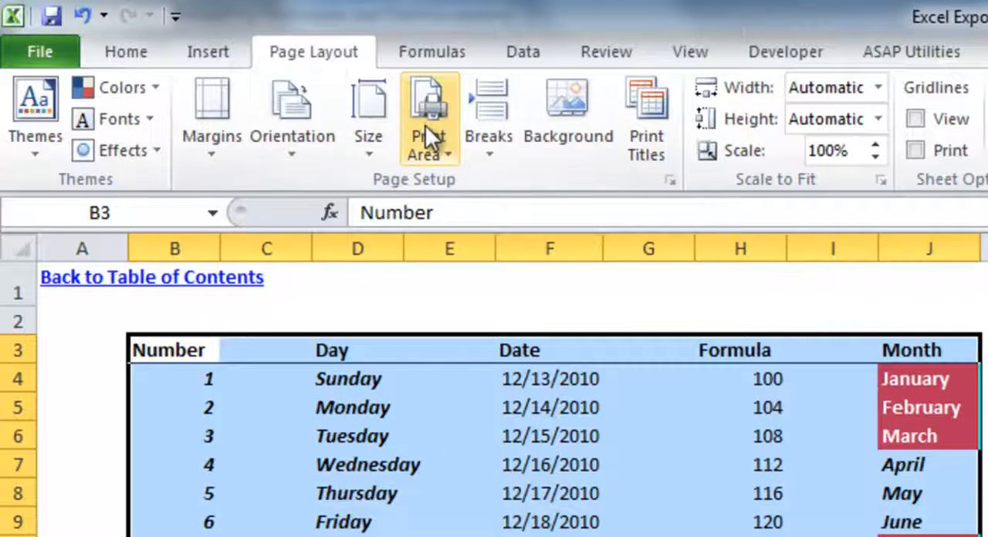
left_click(453, 147)
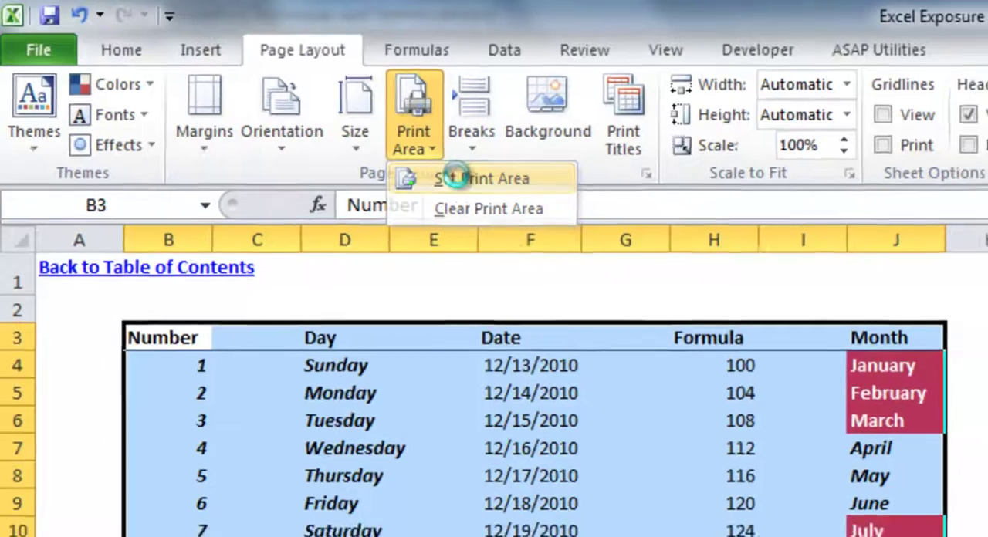
left_click(480, 189)
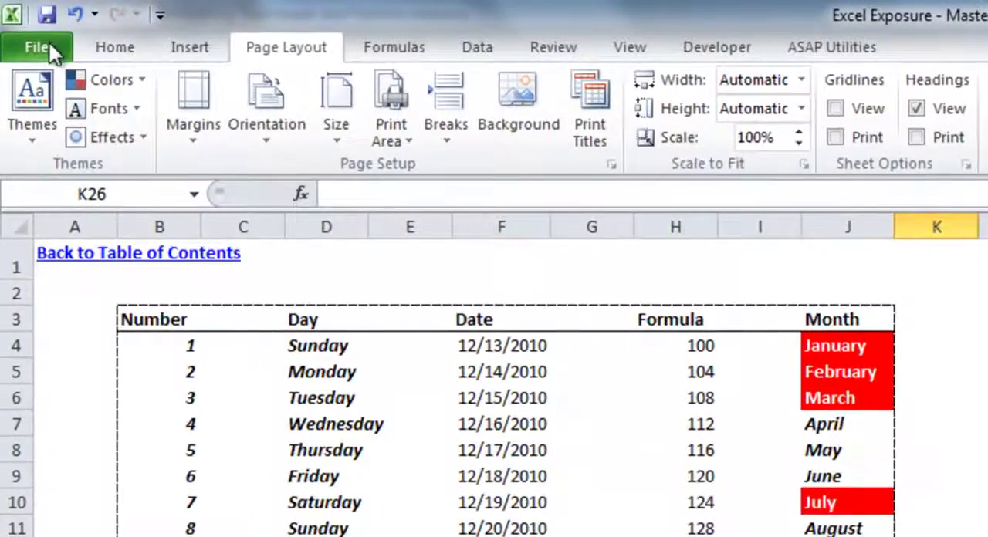
Preview the print area via File > Print, then escape back to the worksheet
left_click(37, 47)
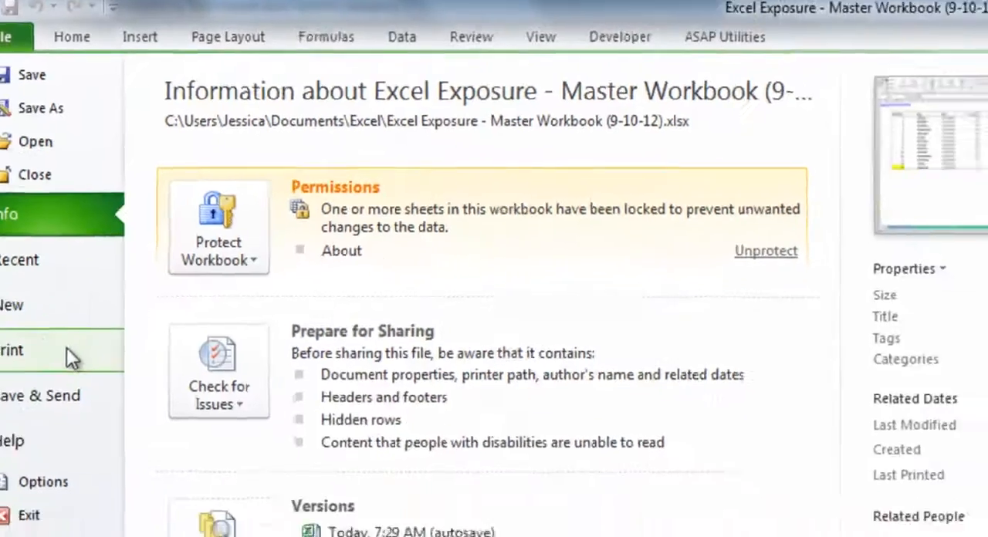
left_click(40, 393)
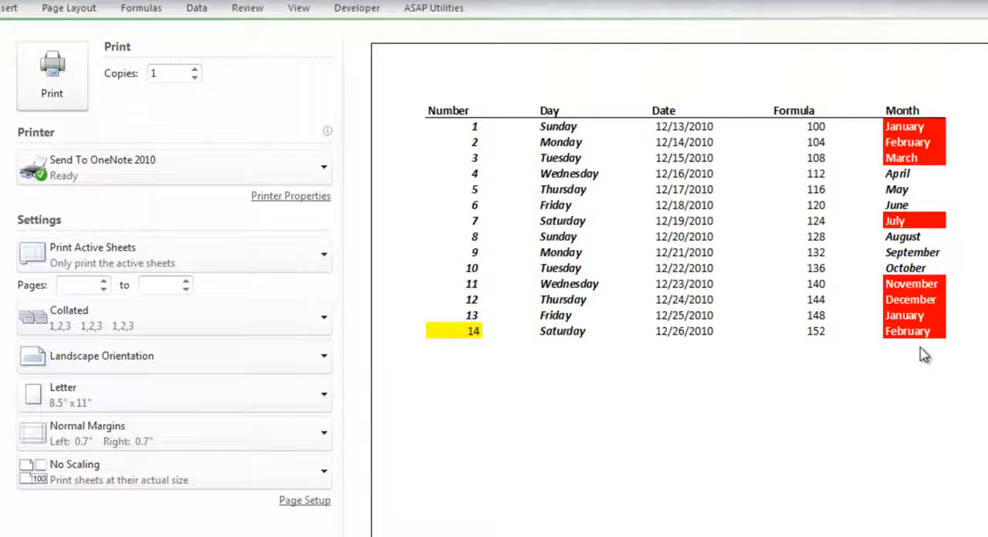
key("Escape")
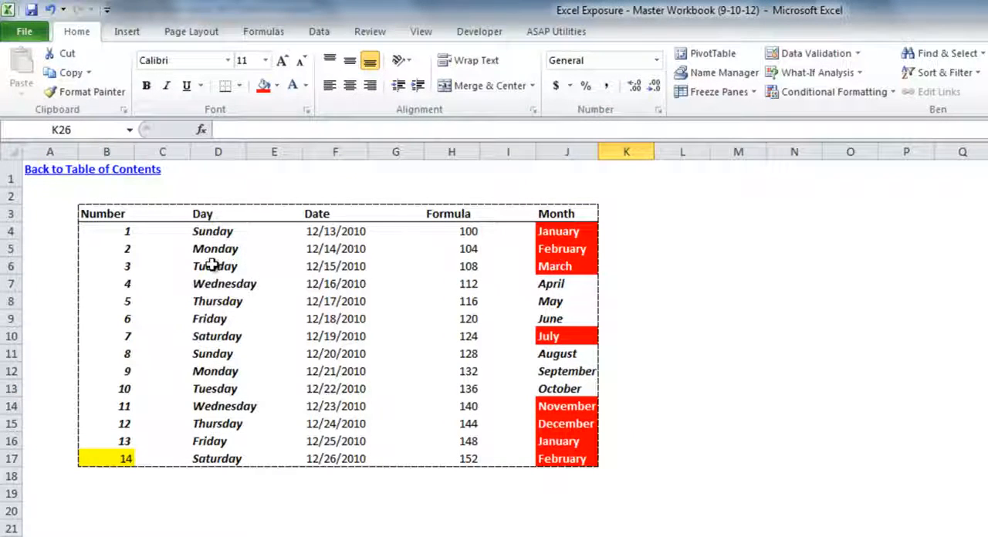
Enter Hello! in cell E19 below the table and bring up the print preview again
left_click(274, 494)
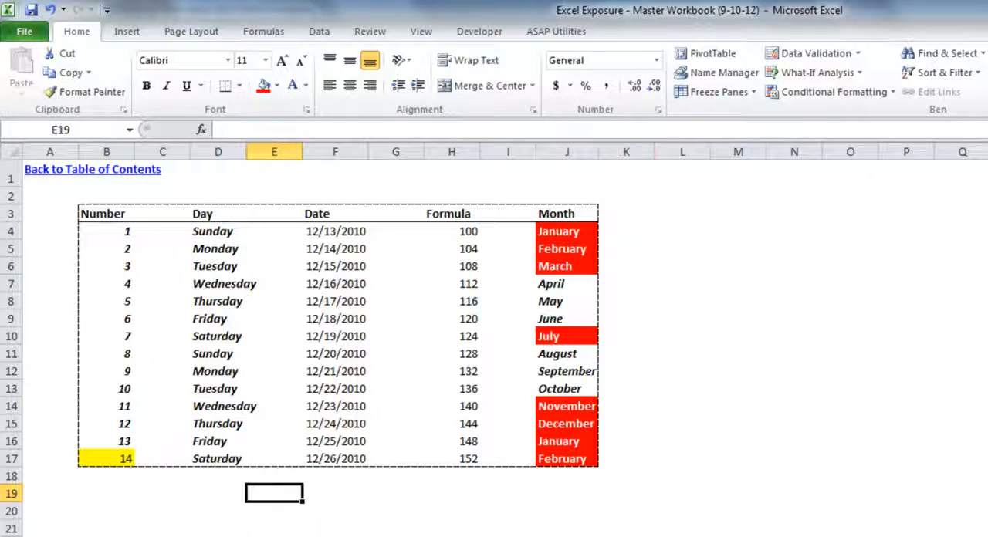
type("Hello!")
key("Return")
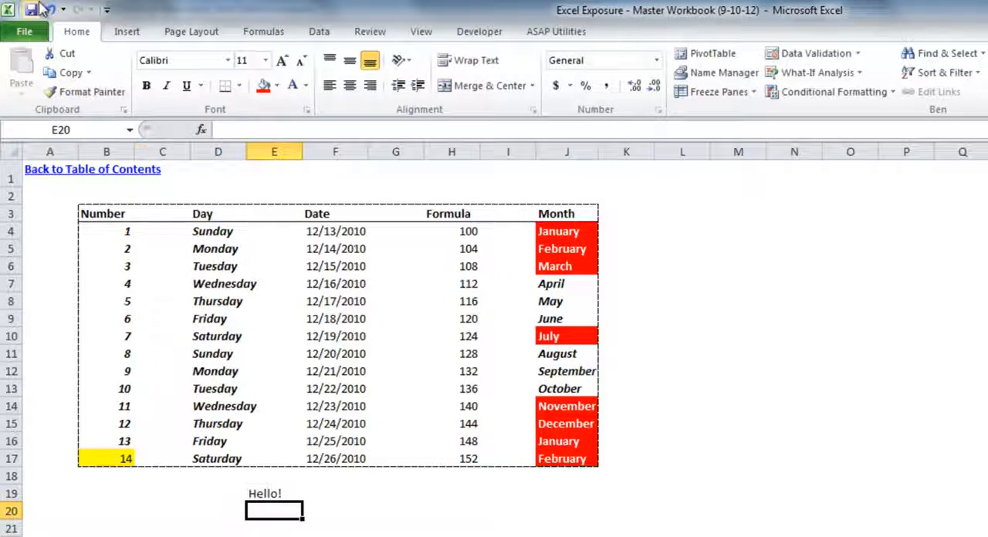
left_click(24, 31)
left_click(29, 262)
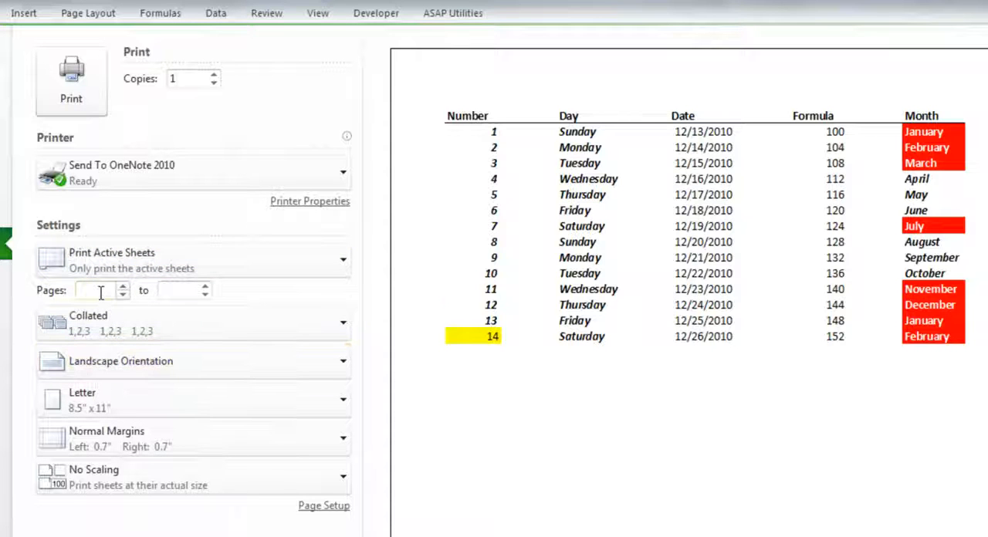
Leave the print-what dropdown, return to the sheet and select B3:J7 (header plus rows 1–4)
left_click(218, 267)
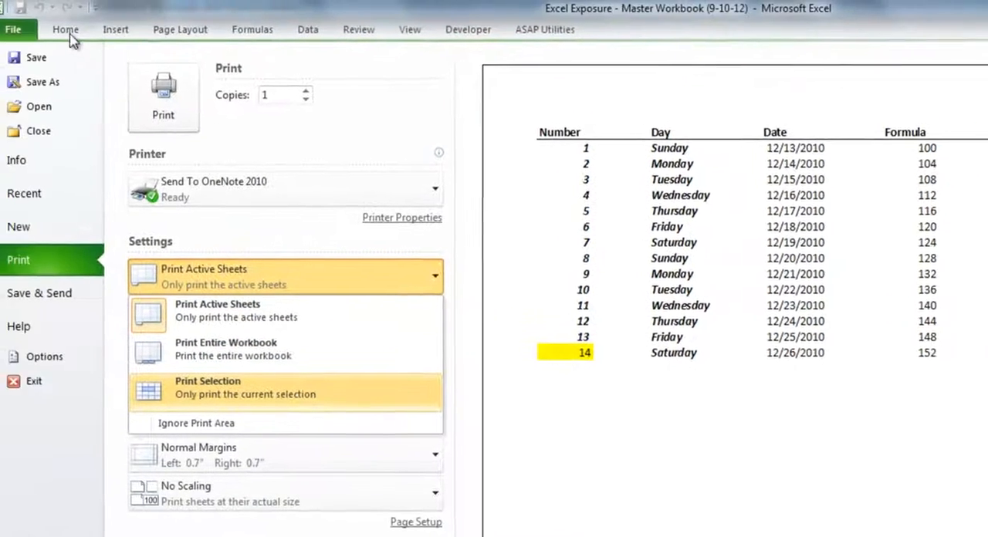
left_click(66, 29)
left_click_drag(135, 214, 594, 287)
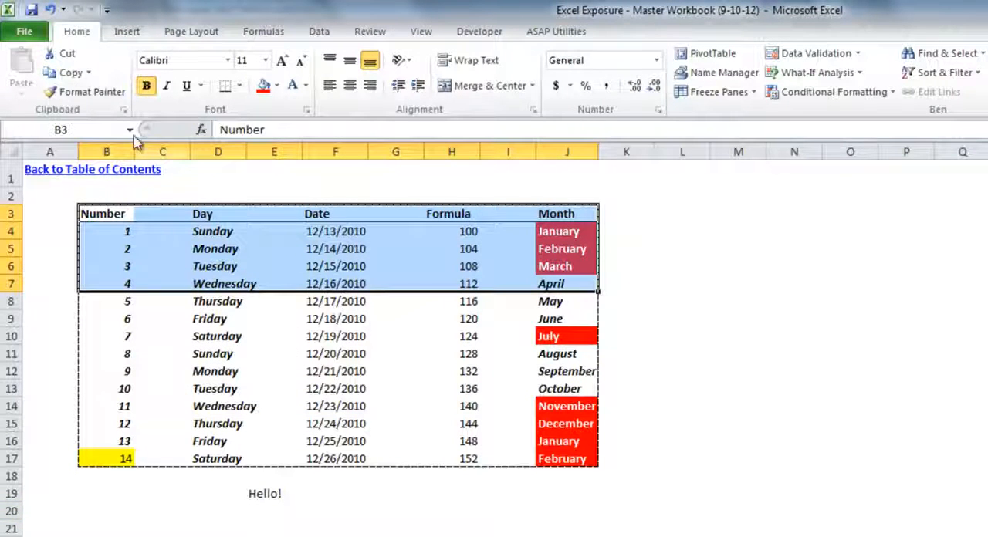
In the print preview choose Print Selection so only the header and rows 1–4 print
left_click(26, 34)
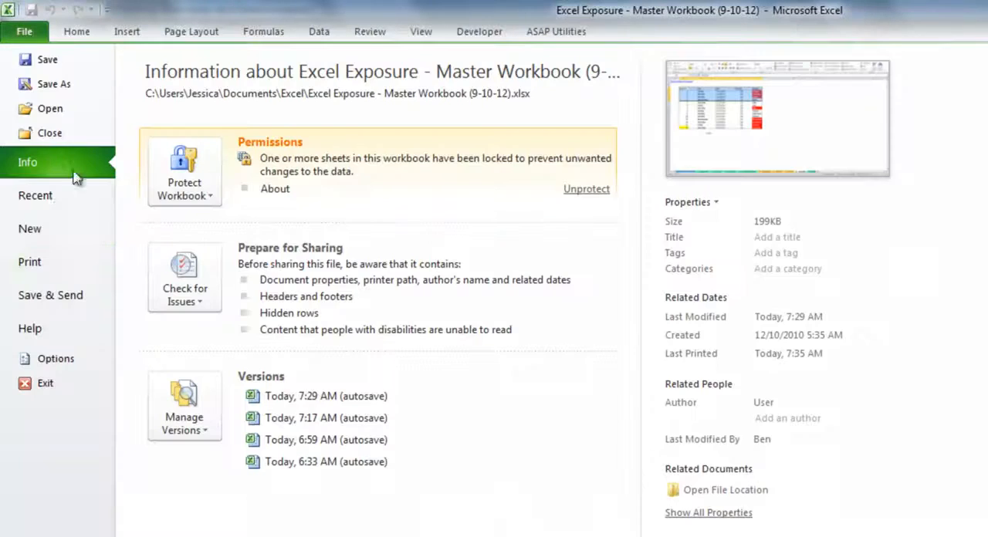
left_click(31, 260)
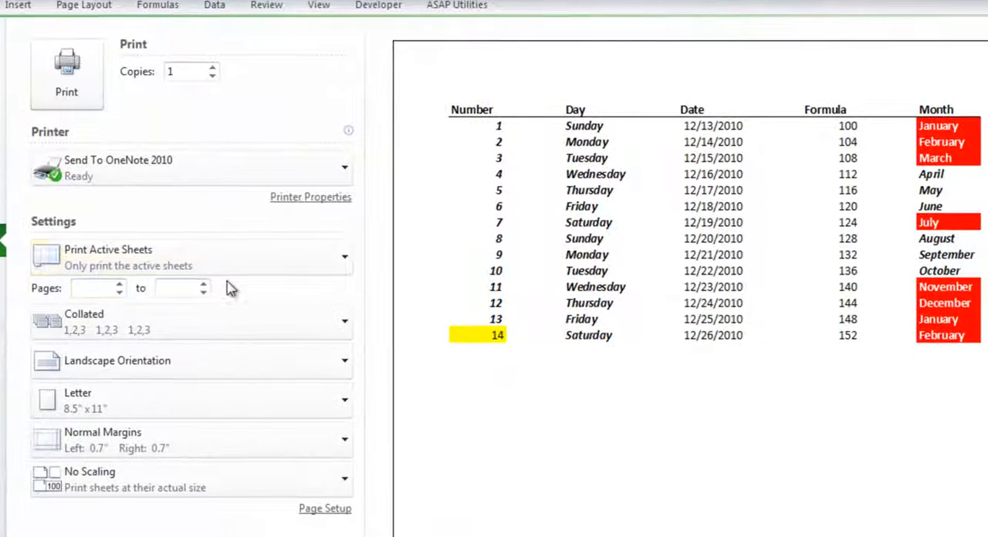
left_click(239, 263)
left_click(239, 379)
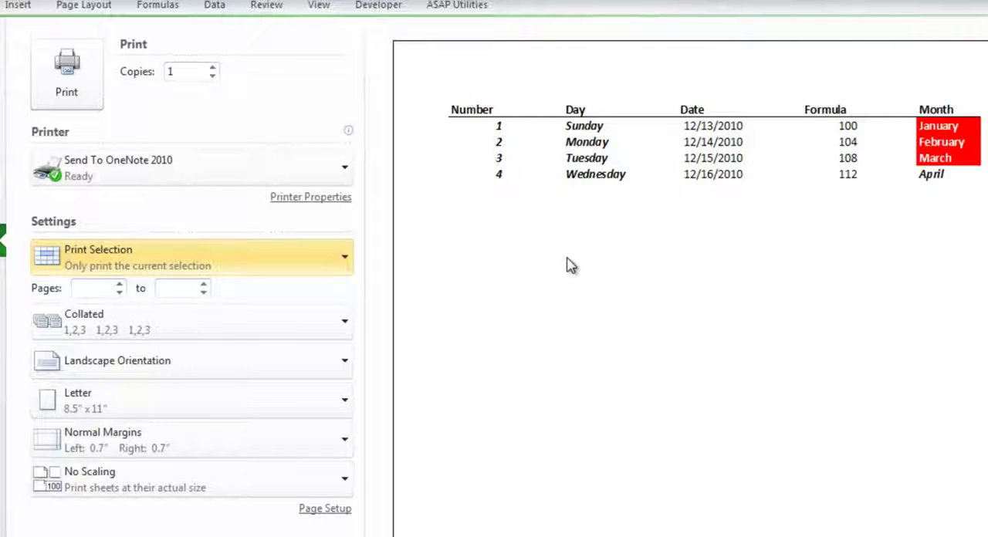
left_click(274, 363)
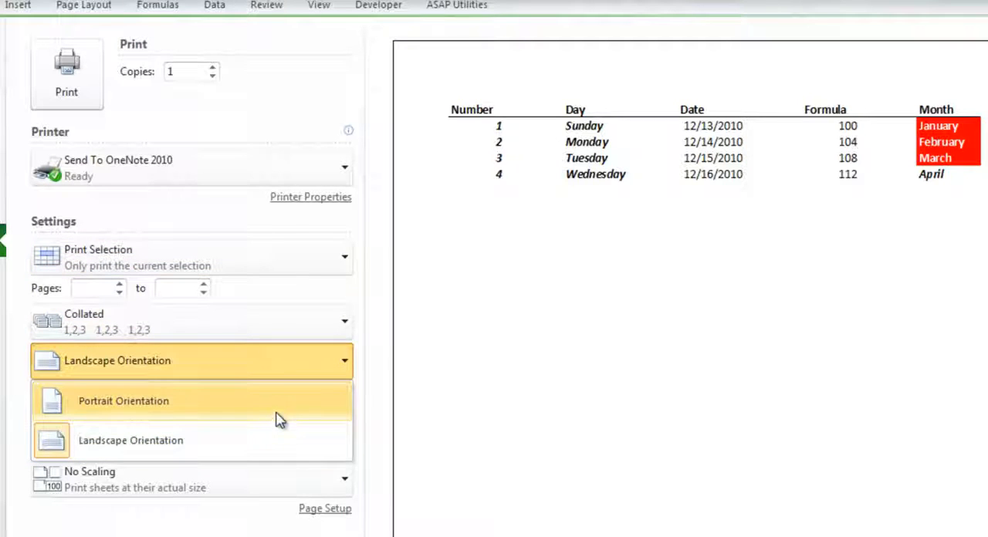
Close the orientation list, review the scaling choices and choose Custom Scaling Options
left_click(479, 347)
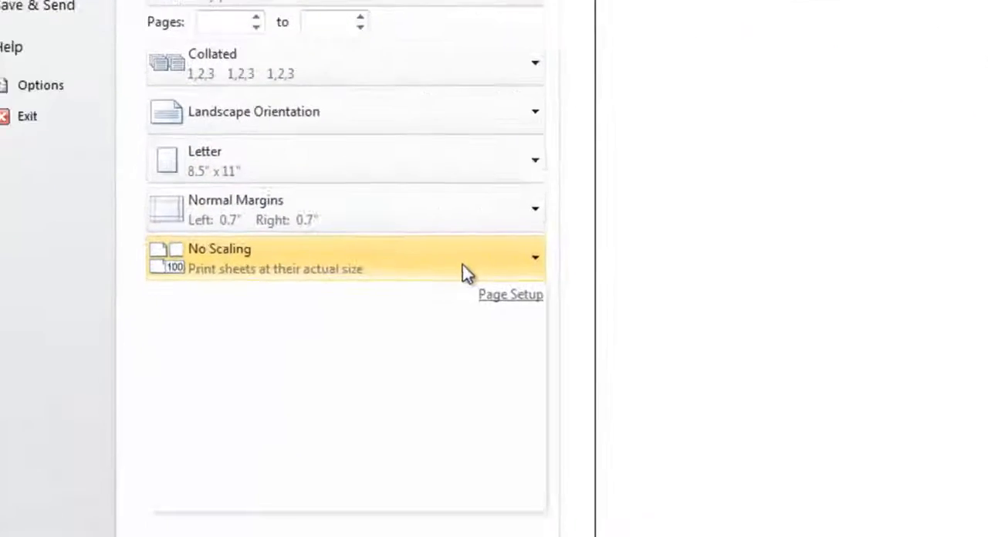
left_click(324, 479)
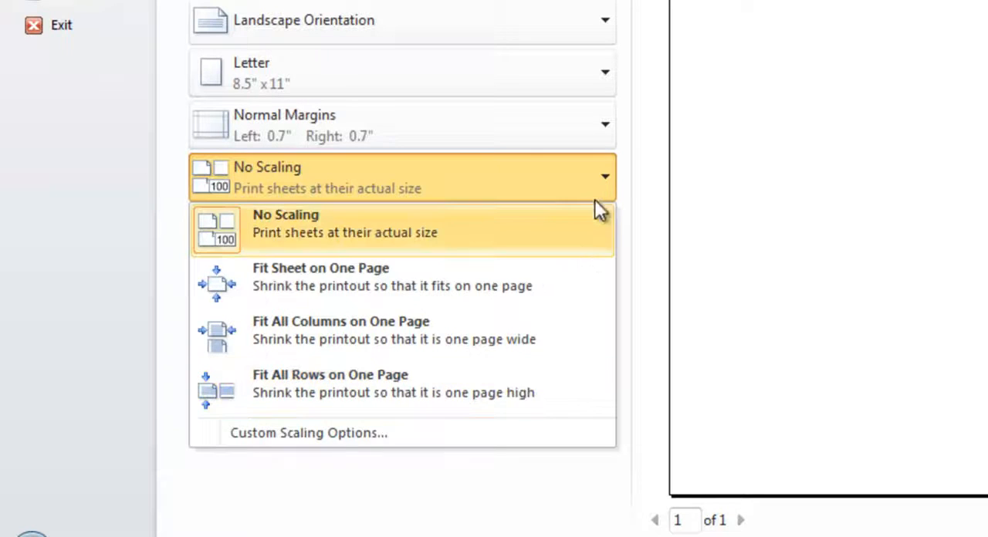
left_click(412, 442)
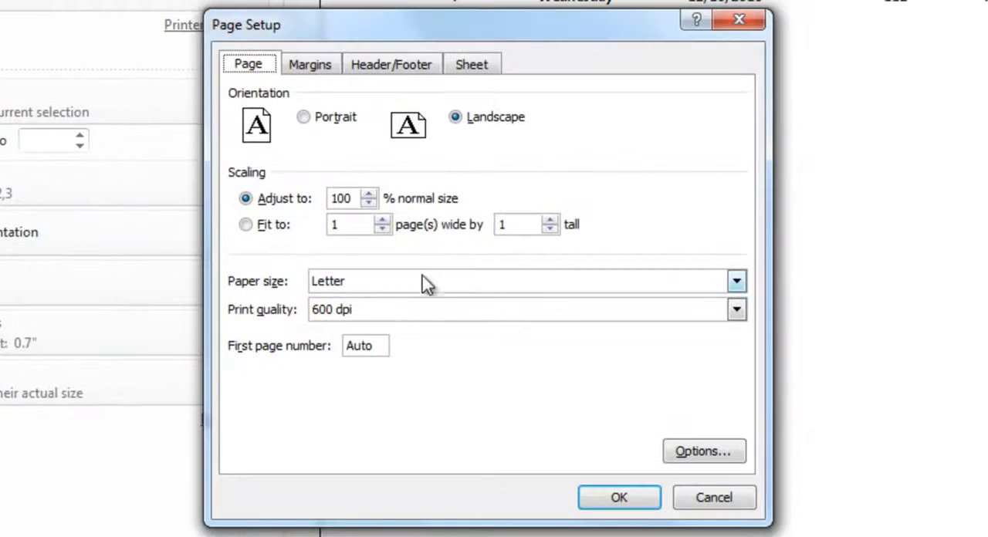
Try Fit to 1 page wide by 3 tall in Page Setup, cancel it and return to the worksheet
left_click(266, 228)
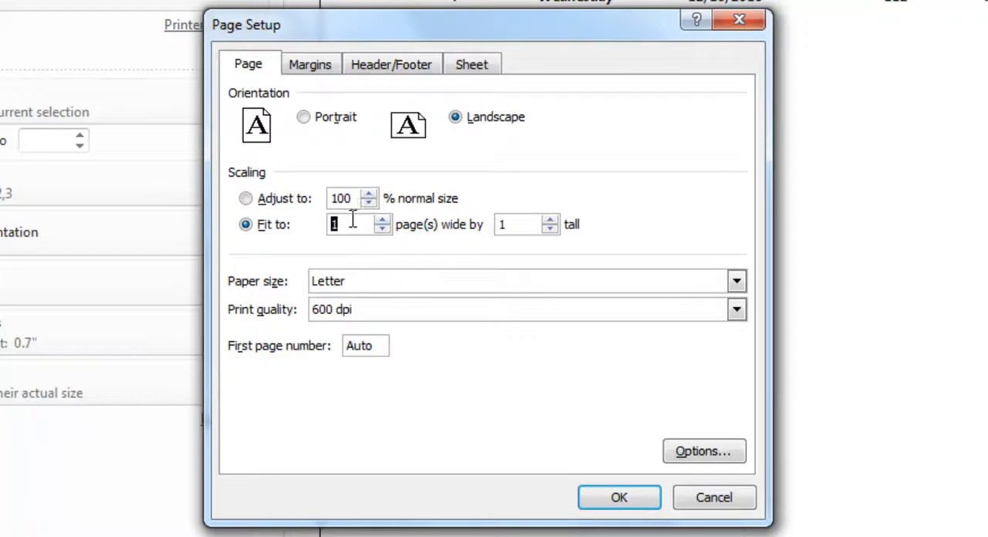
left_click(550, 219)
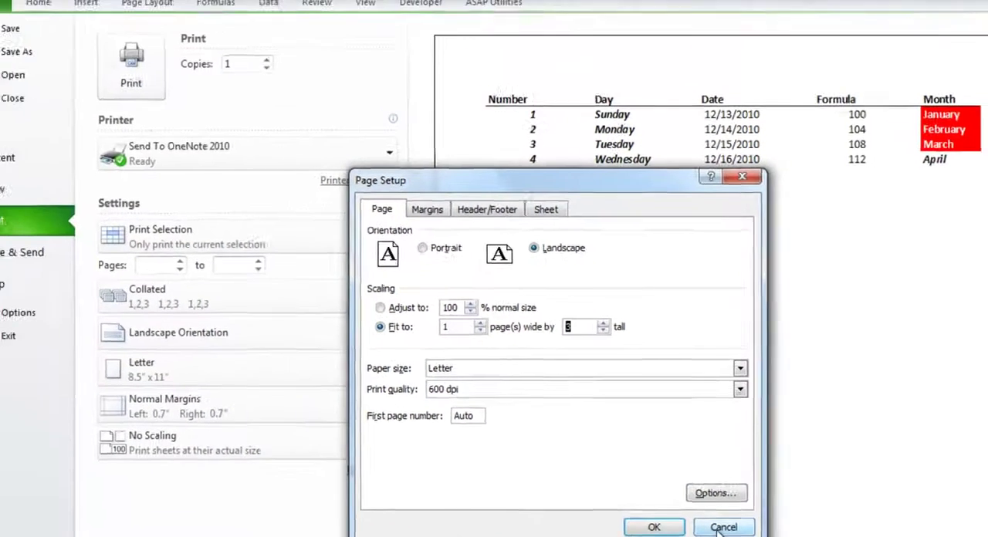
left_click(723, 530)
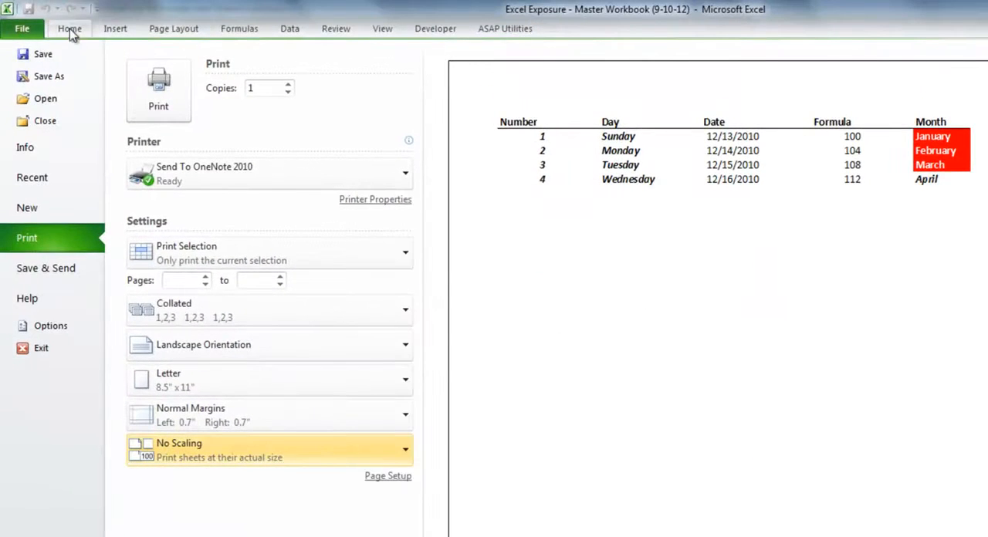
left_click(69, 28)
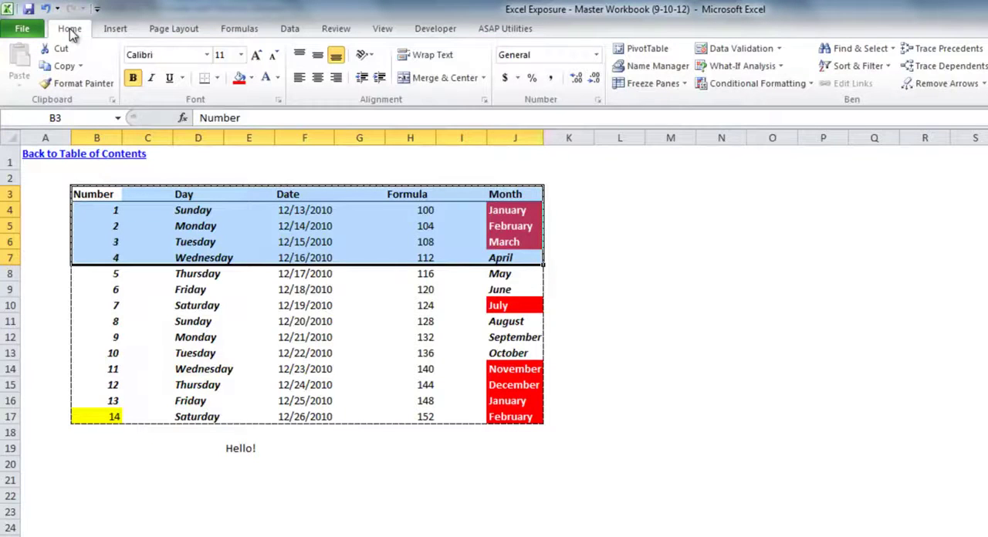